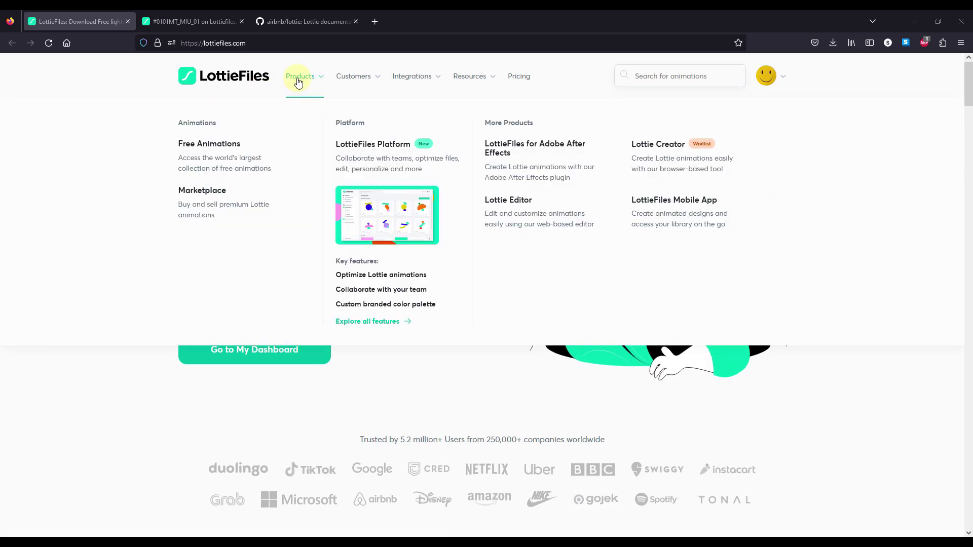
- Search LottieFiles for 'welcome' and filter the results to free animations
left_click(223, 162)
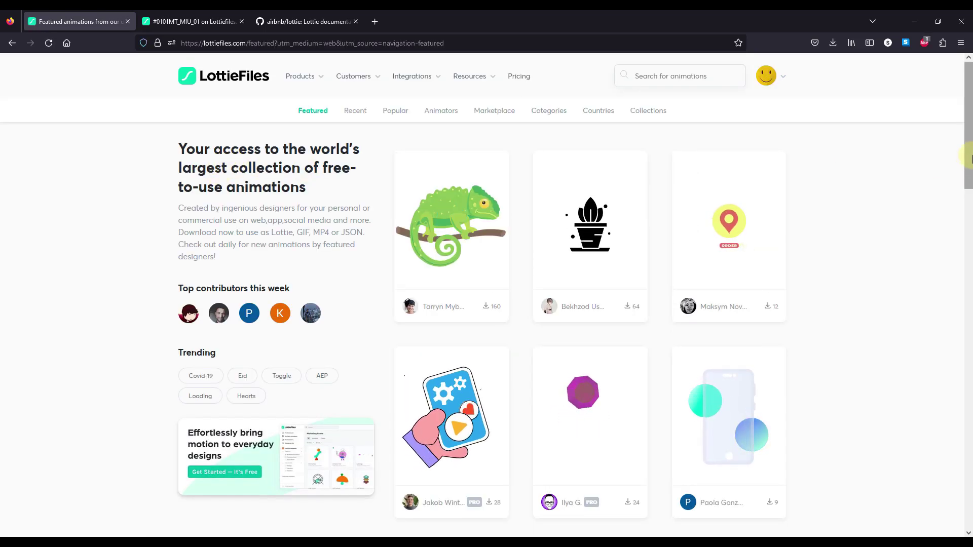
mouse_move(967, 152)
left_mouse_down()
mouse_move(969, 361)
mouse_move(968, 148)
left_mouse_up()
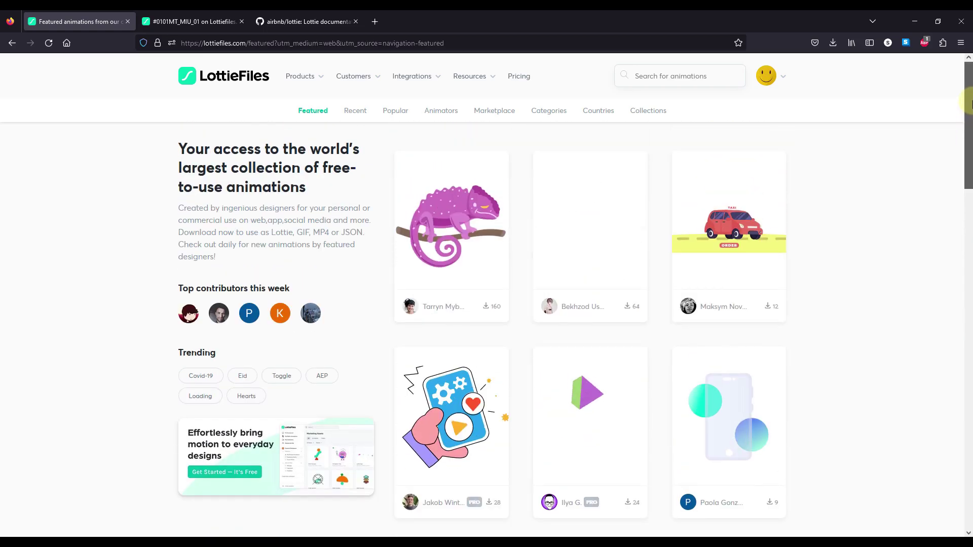
left_click(637, 77)
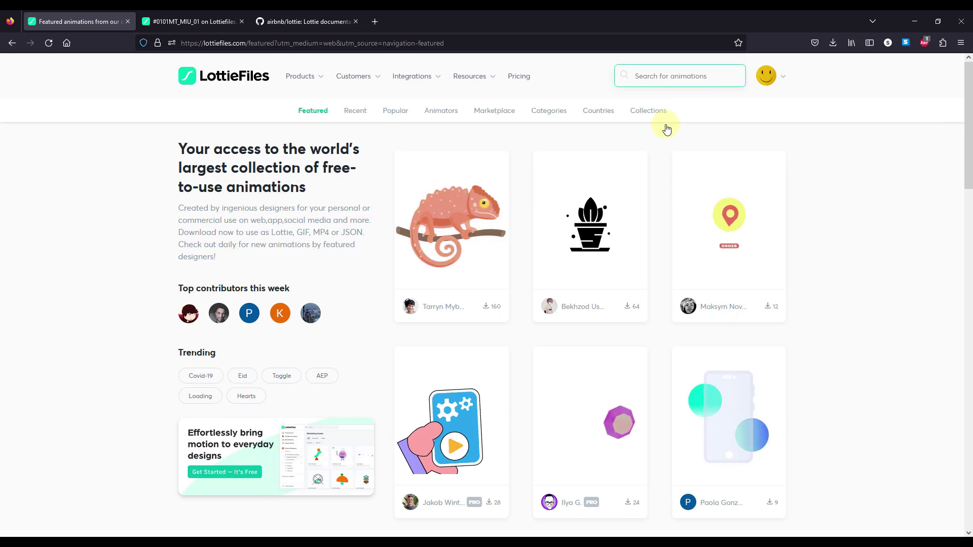
type("welcome")
key("Return")
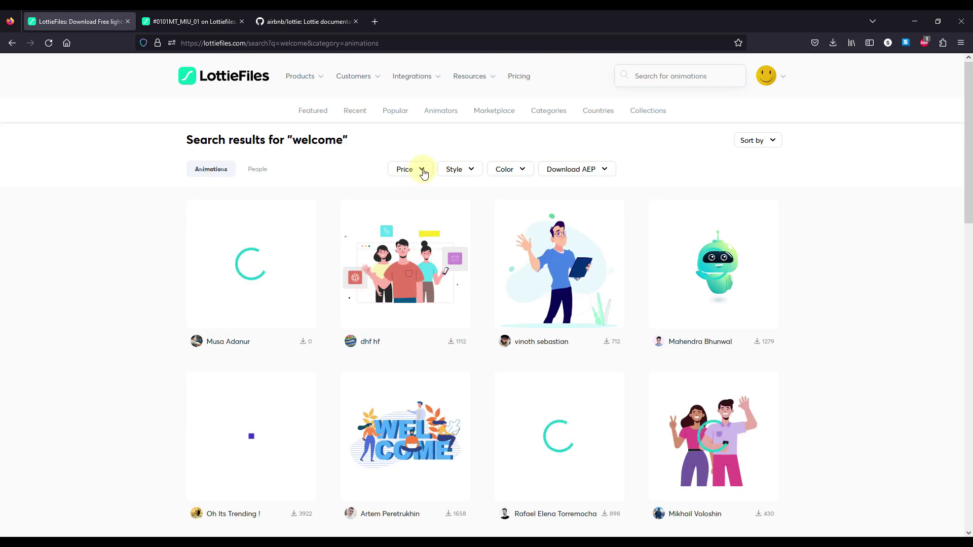
left_click(423, 171)
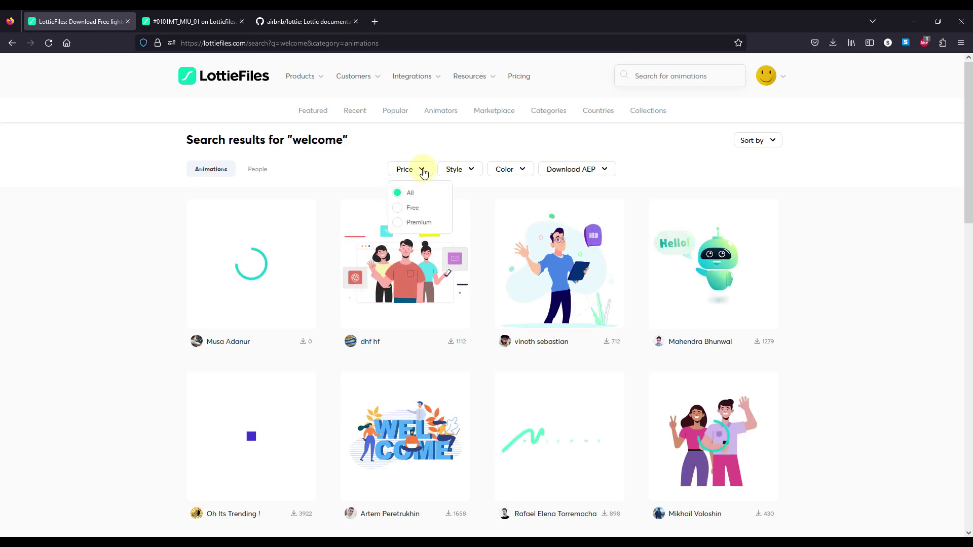
left_click(397, 212)
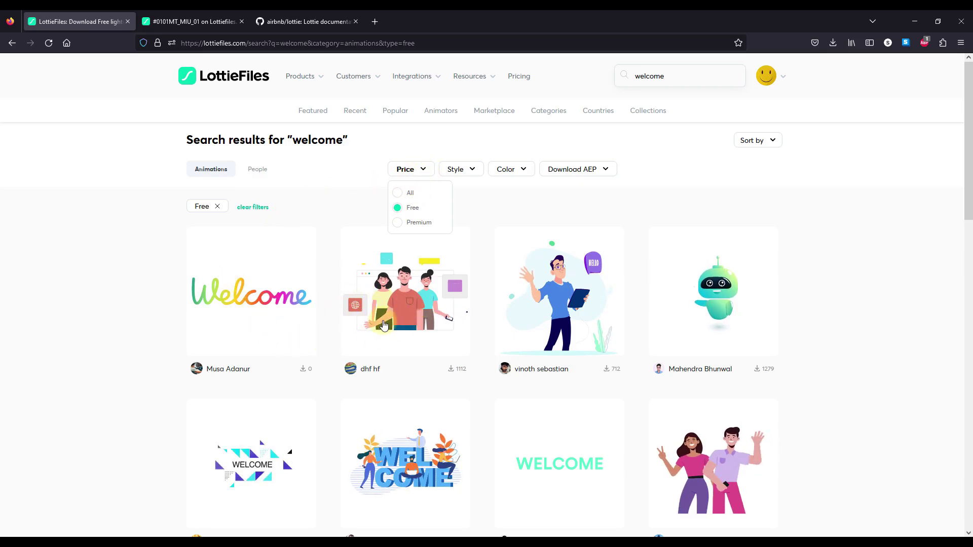
scroll(608, 356, "down", 2)
scroll(609, 355, "down", 2)
scroll(609, 355, "down", 2)
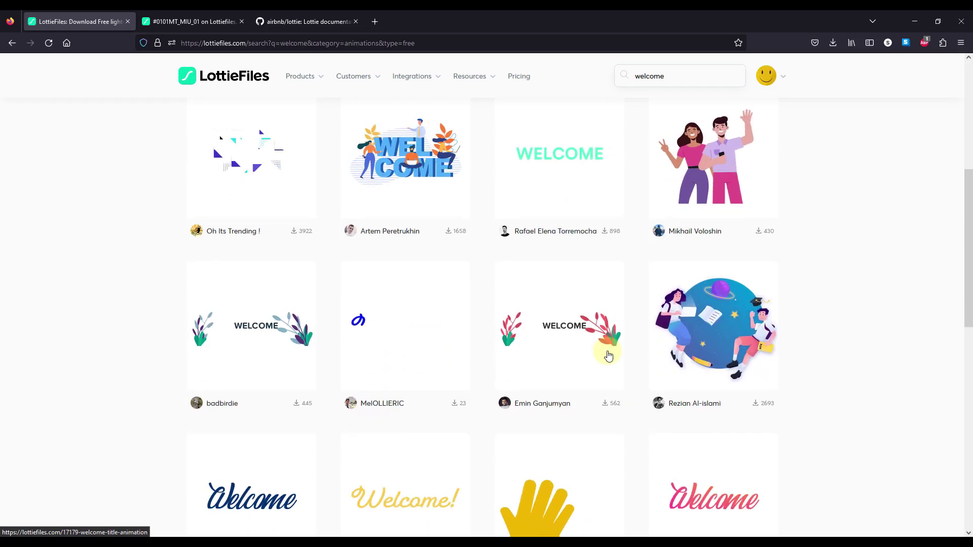
- Go to the #0101MT_MIU_01 Magical Mushroom tab and show its download formats
left_click(190, 22)
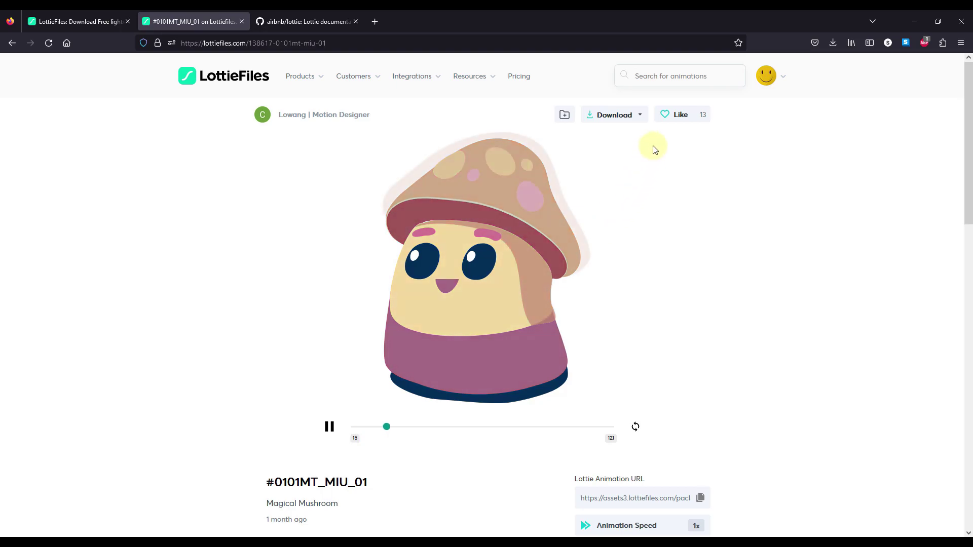
left_click(639, 116)
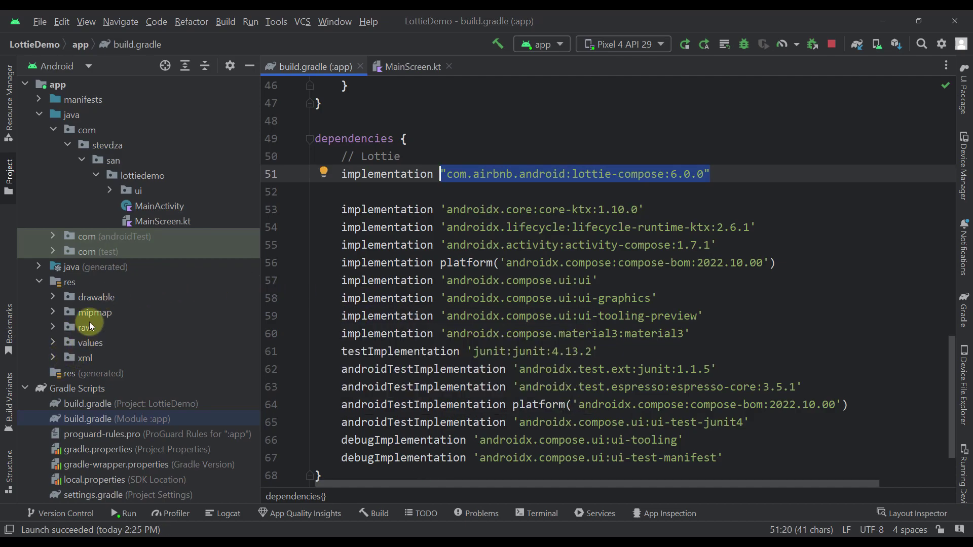
left_click(49, 329)
left_click(55, 329)
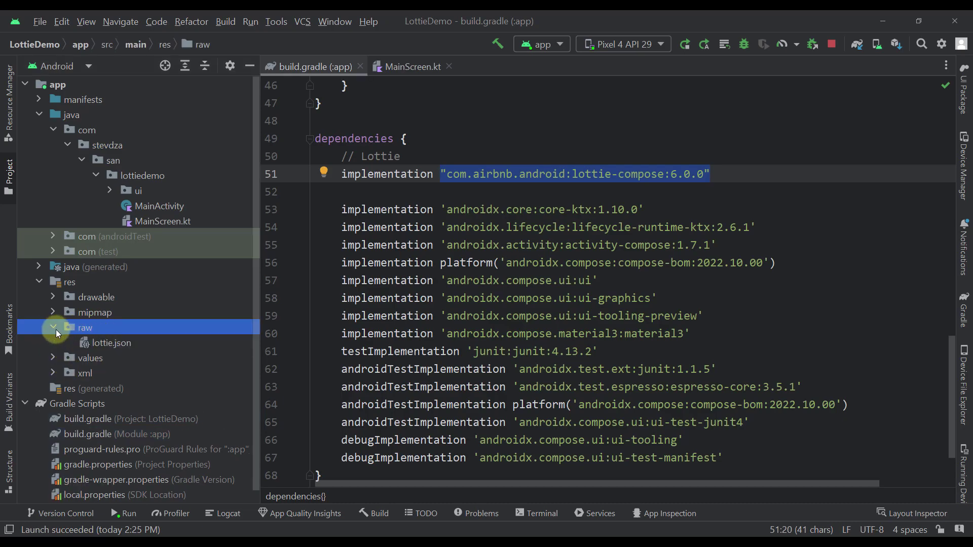
right_click(74, 282)
mouse_move(191, 119)
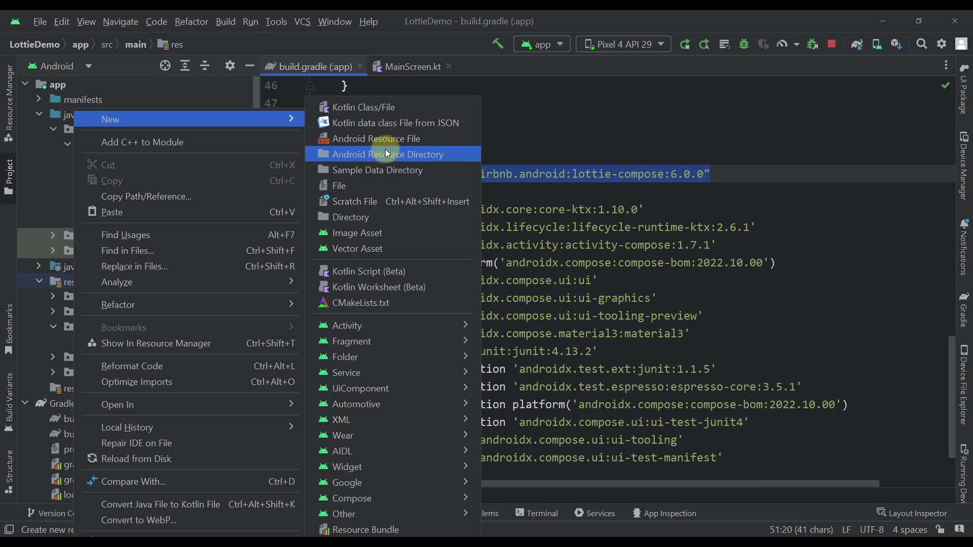
left_click(397, 155)
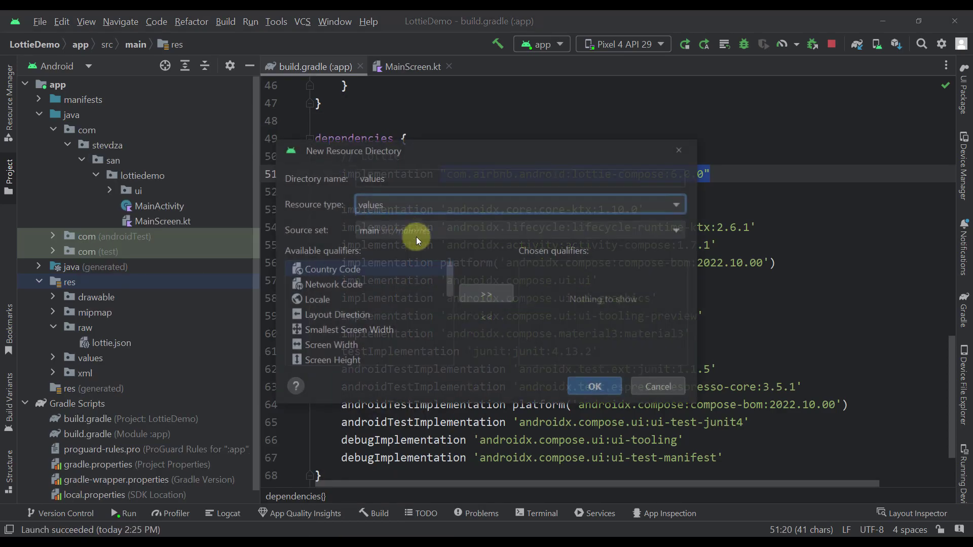
left_click(414, 203)
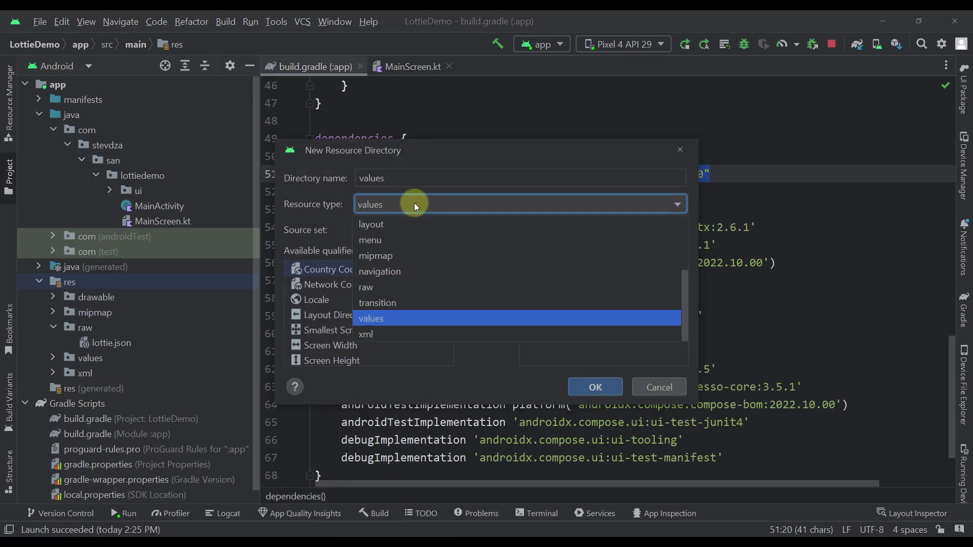
left_click(381, 288)
left_click(679, 385)
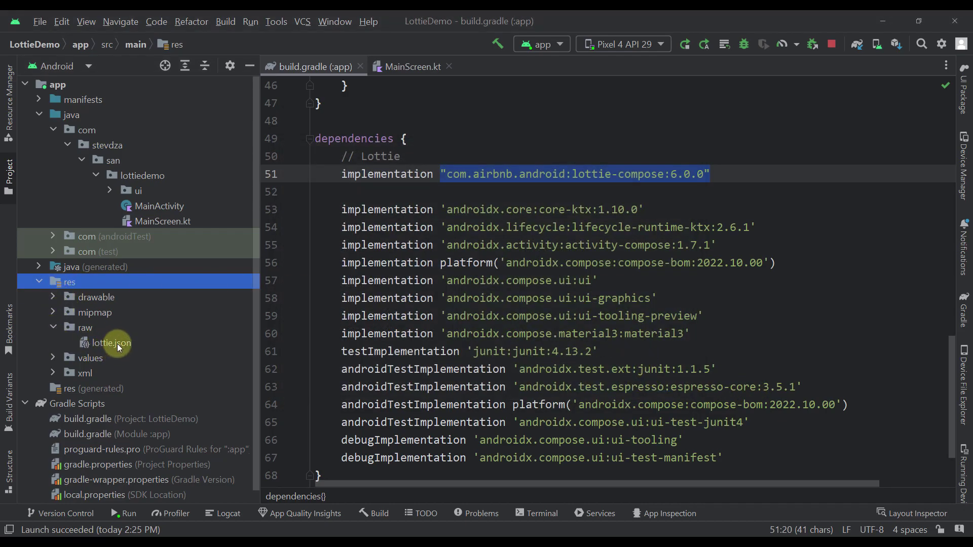
left_click(55, 328)
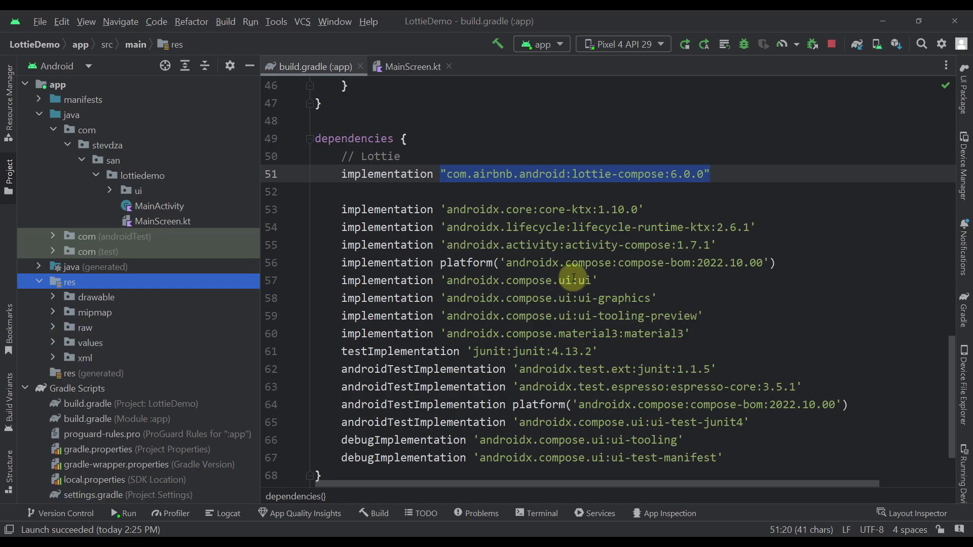
left_click(472, 175)
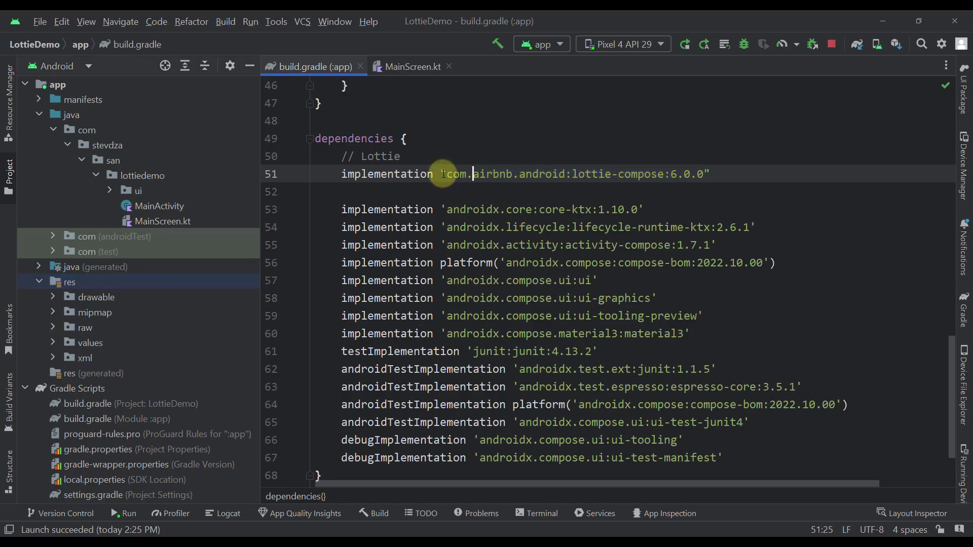
left_click_drag(443, 174, 711, 174)
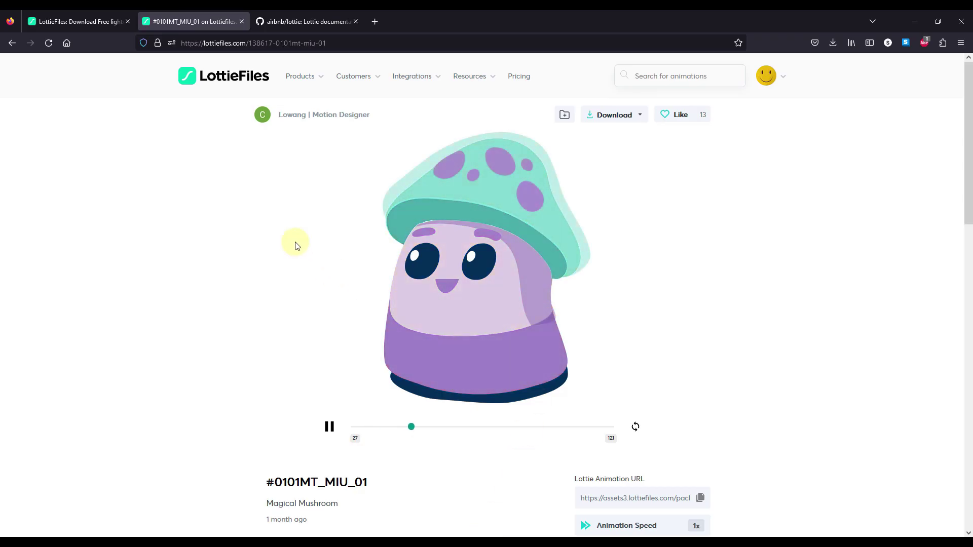
- Go to the airbnb/lottie repository and open android-compose.md
left_click(300, 19)
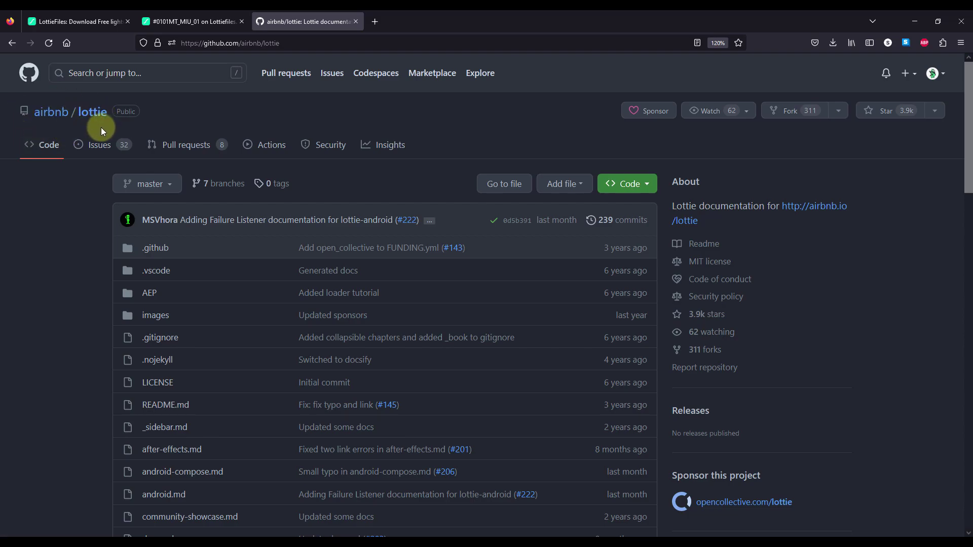
scroll(103, 280, "down", 1)
scroll(104, 281, "down", 3)
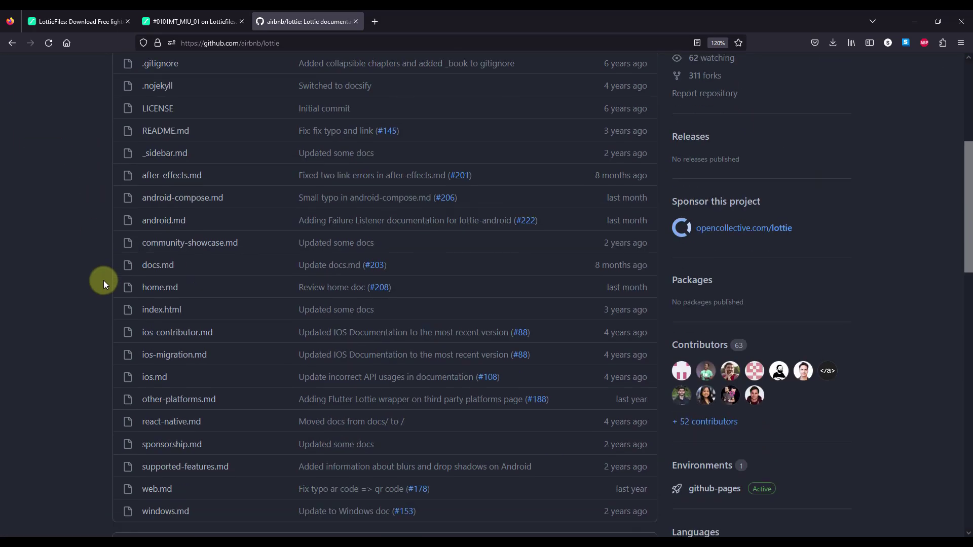
scroll(104, 281, "down", 5)
scroll(104, 284, "down", 3)
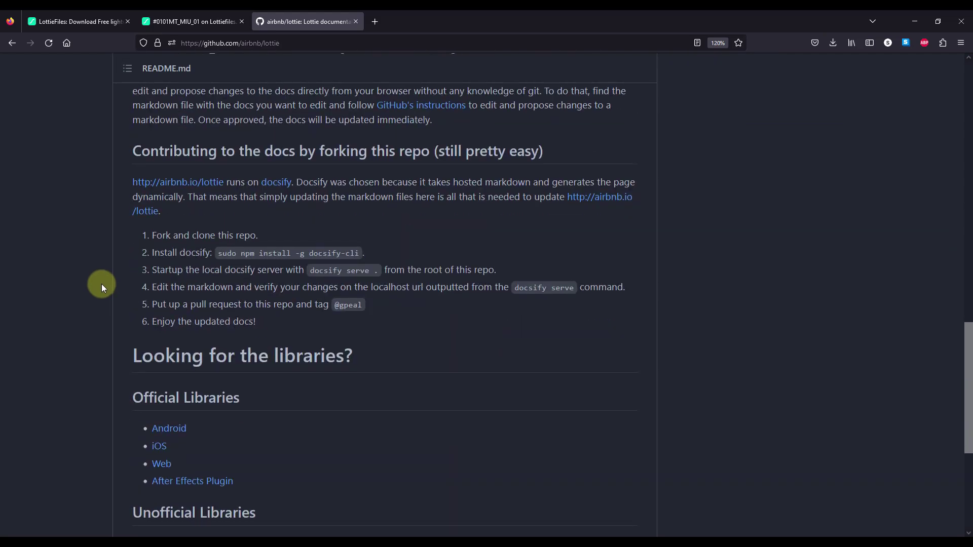
scroll(102, 285, "up", 3)
scroll(101, 289, "up", 2)
scroll(101, 286, "up", 5)
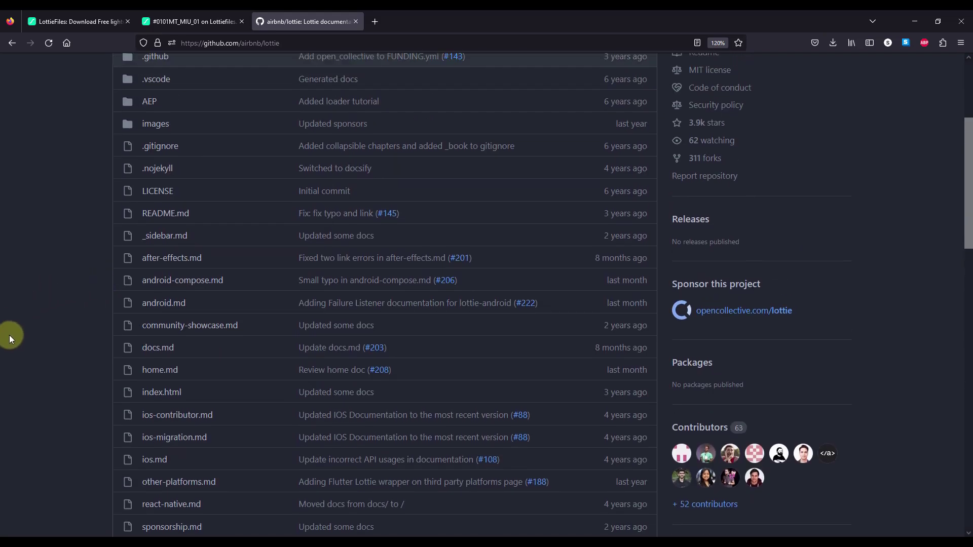
left_click(160, 288)
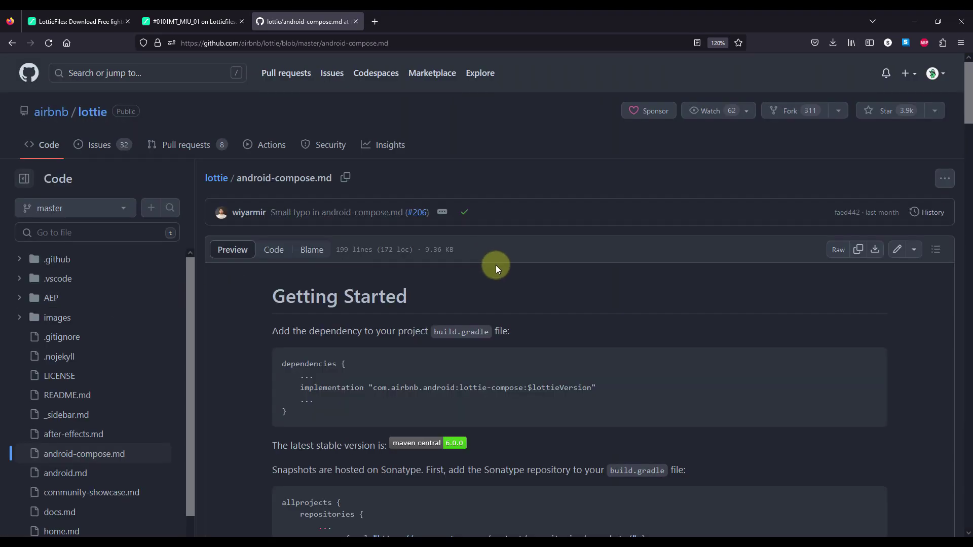
scroll(479, 277, "down", 3)
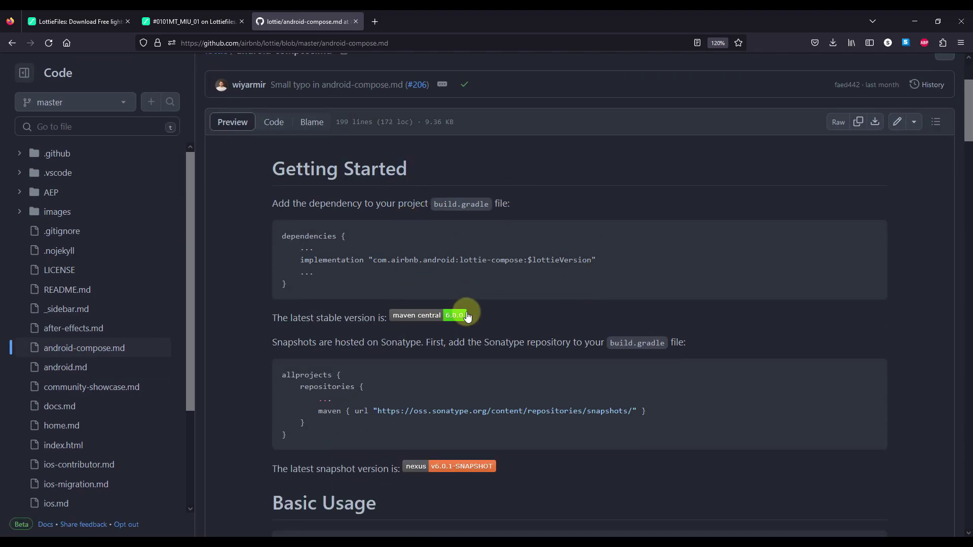
mouse_move(580, 386)
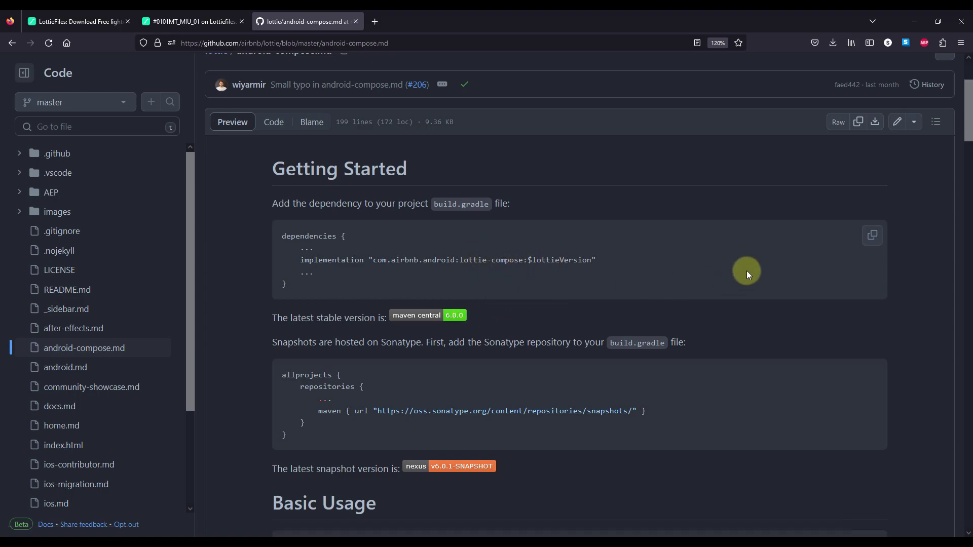
- Declare val composition by rememberLottieComposition(LottieCompositionSpec.RawRes(R.raw.lottie)) in MainScreen
key("alt+Tab")
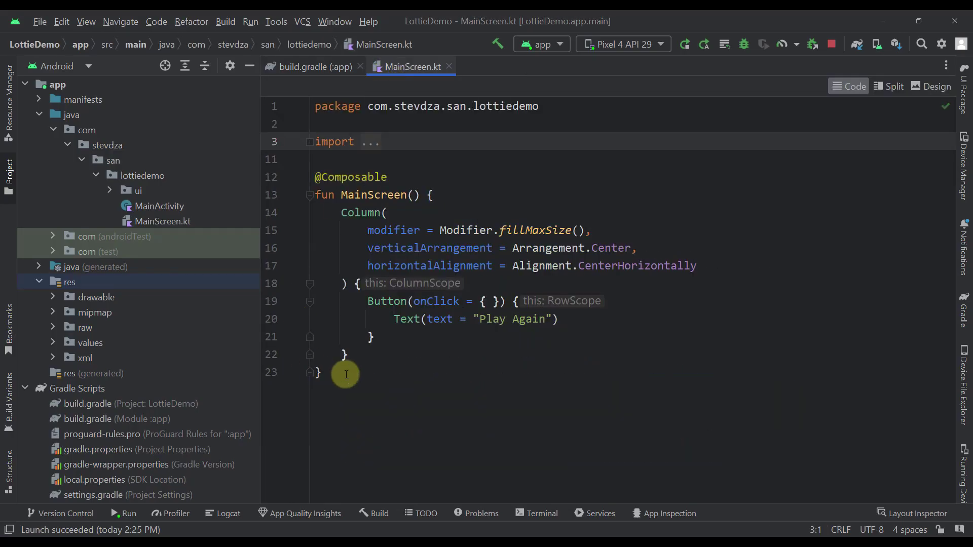
left_click_drag(354, 355, 374, 224)
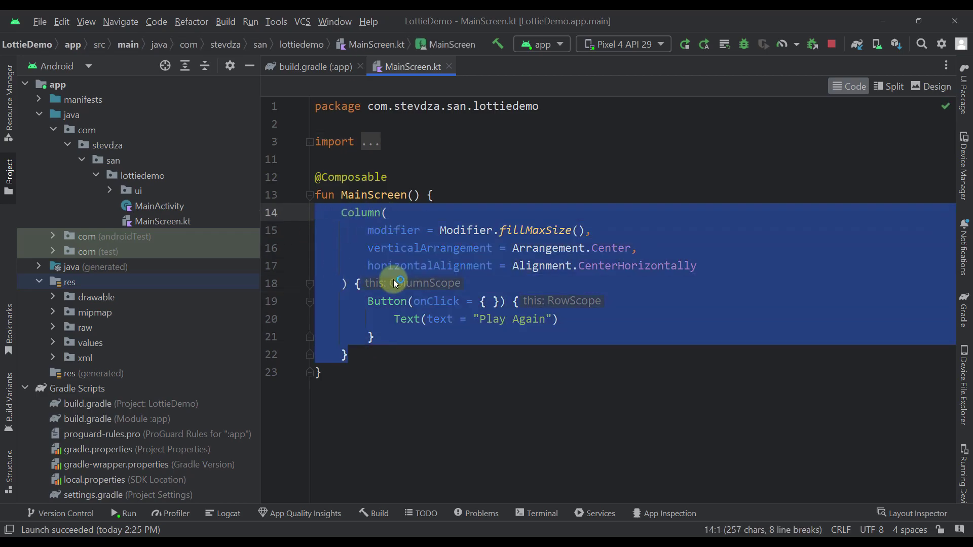
left_click(420, 272)
left_click(457, 198)
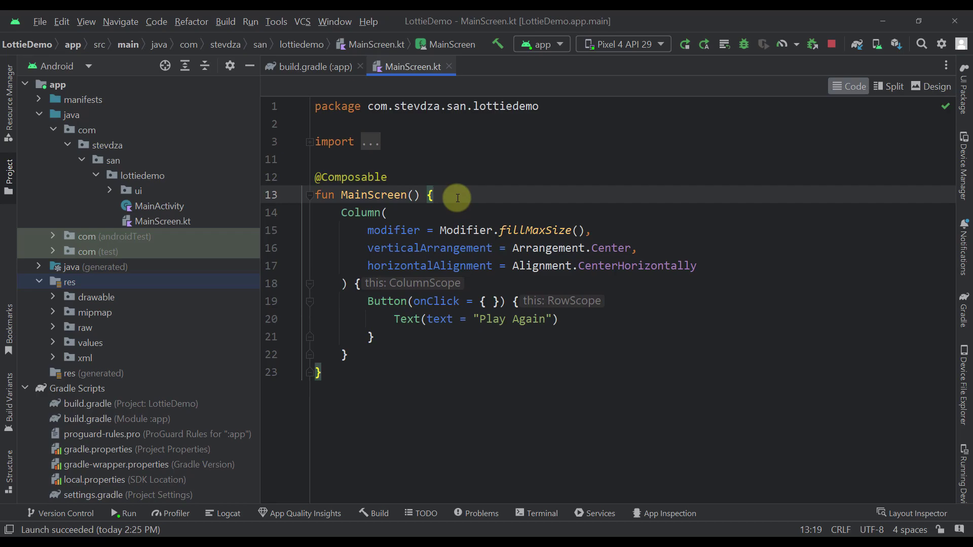
key("Return")
type("val composition by ")
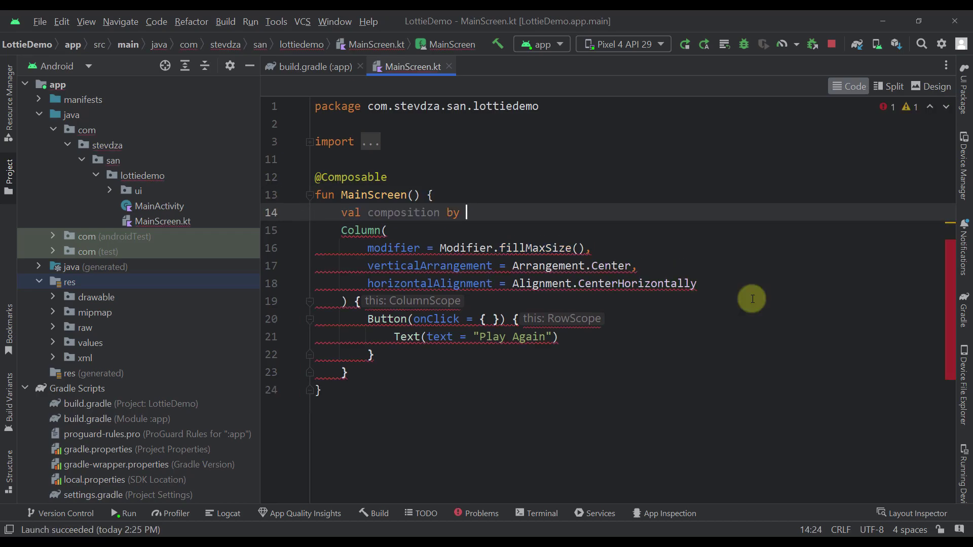
type("rememberLot")
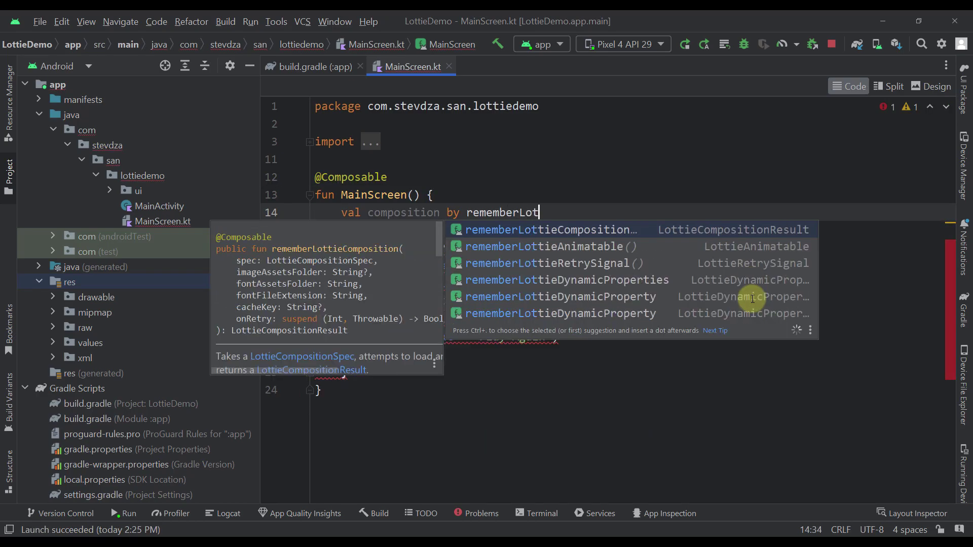
type("tieCompos")
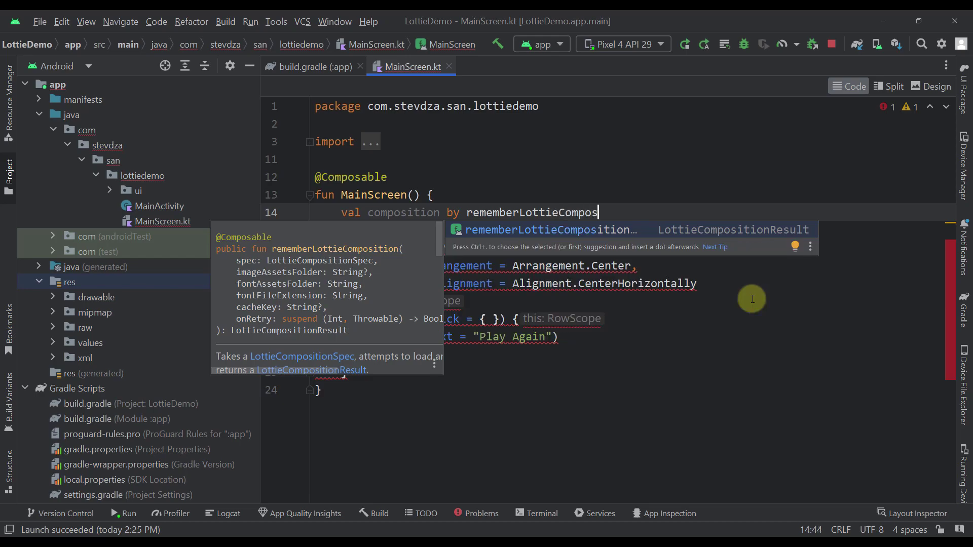
key("Return")
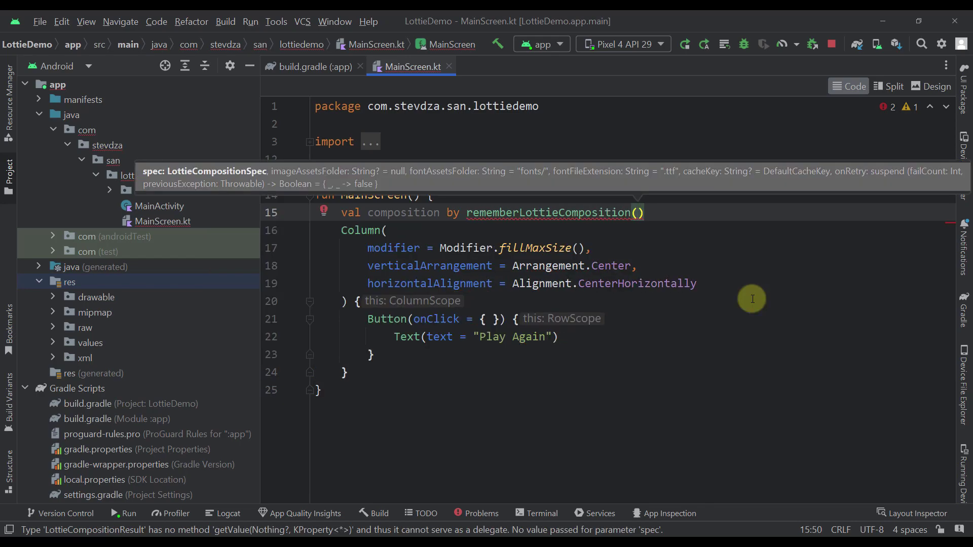
type("ottieComposition(LottieCompositionSpec")
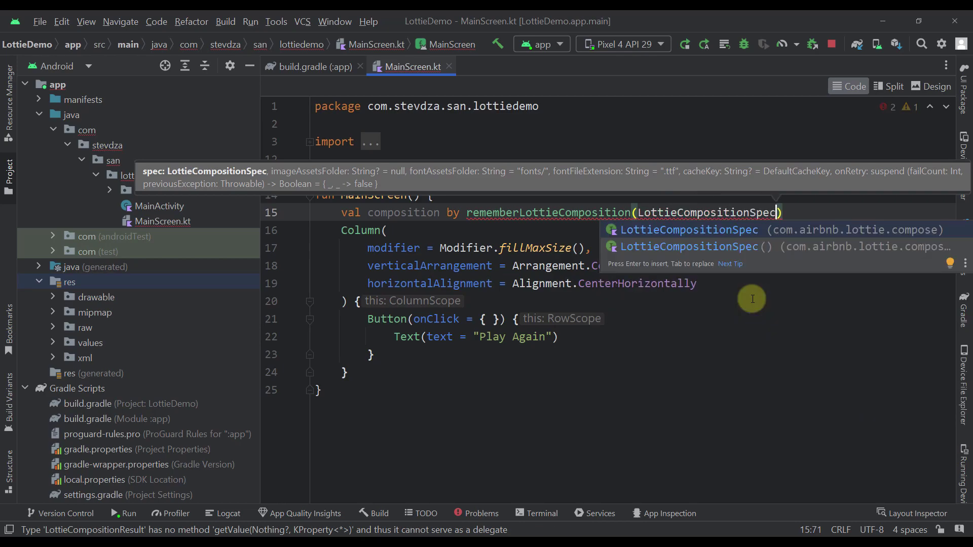
type(".R")
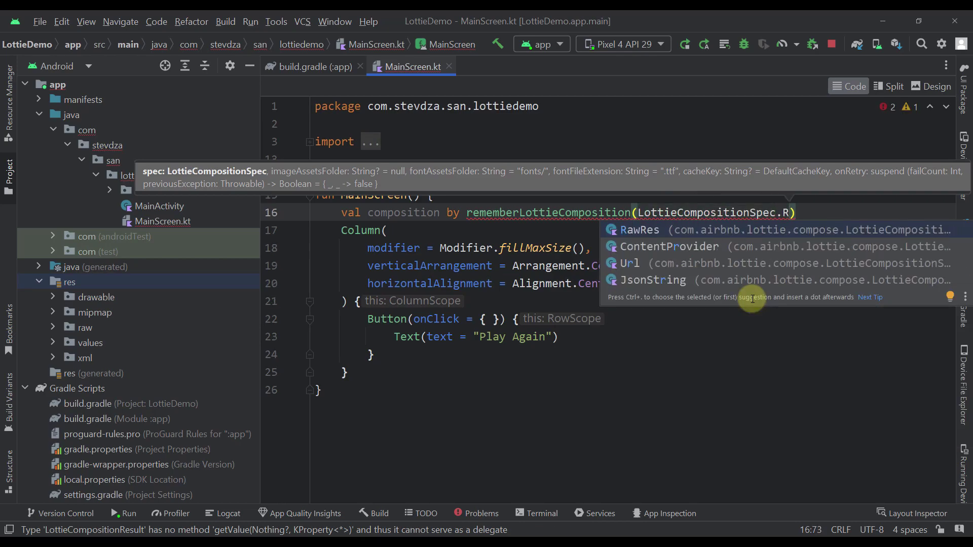
key("Return")
type("(")
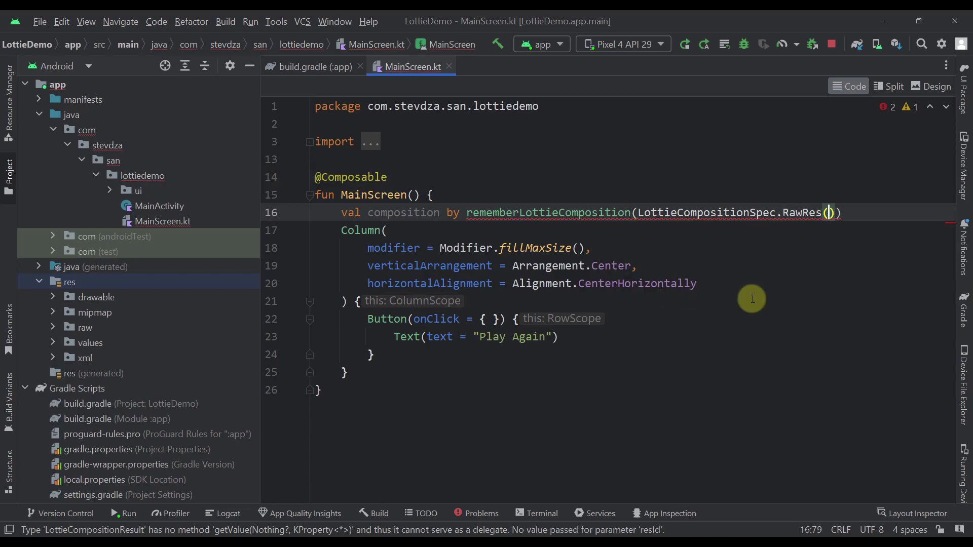
type("R.raw.")
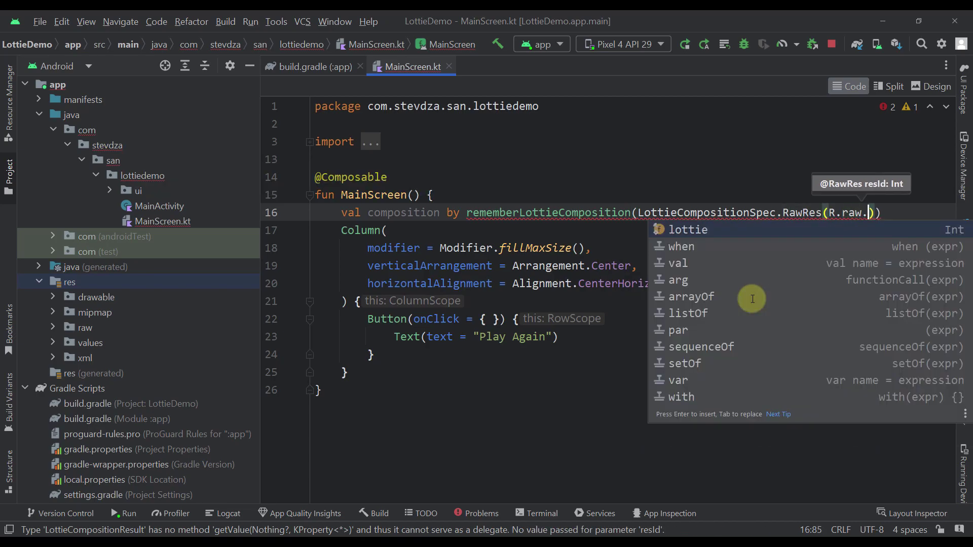
type("l")
key("Return")
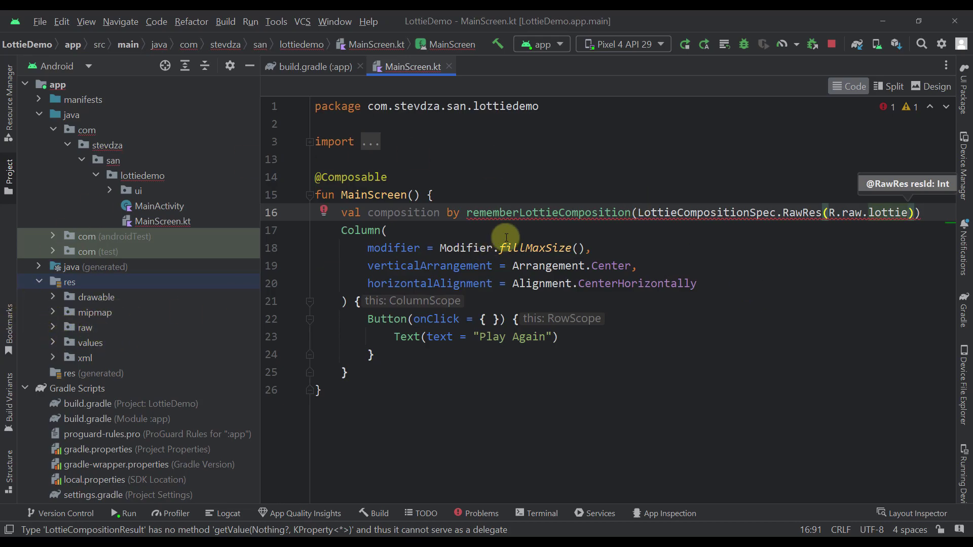
- Add the import androidx.compose.runtime.getValue after the Modifier import
left_click(309, 147)
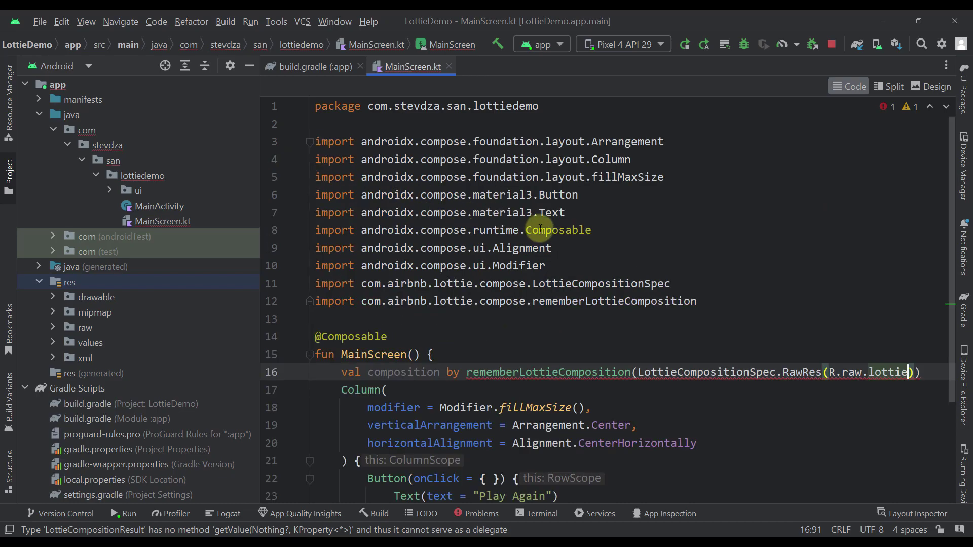
left_click(579, 265)
key("Return")
type("im")
key("Return")
type("andr")
key("Return")
type(".com")
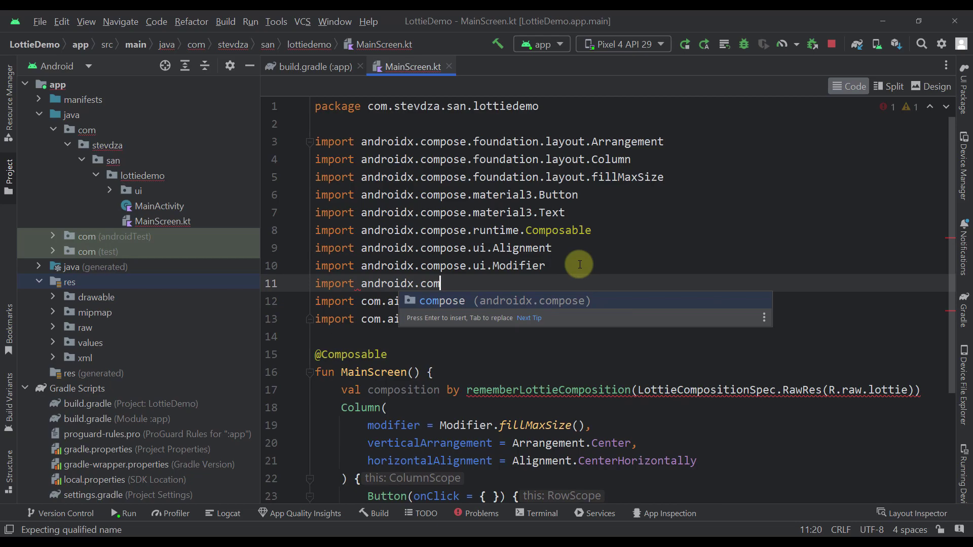
key("Return")
type(".ru")
key("Return")
type(".get")
key("Return")
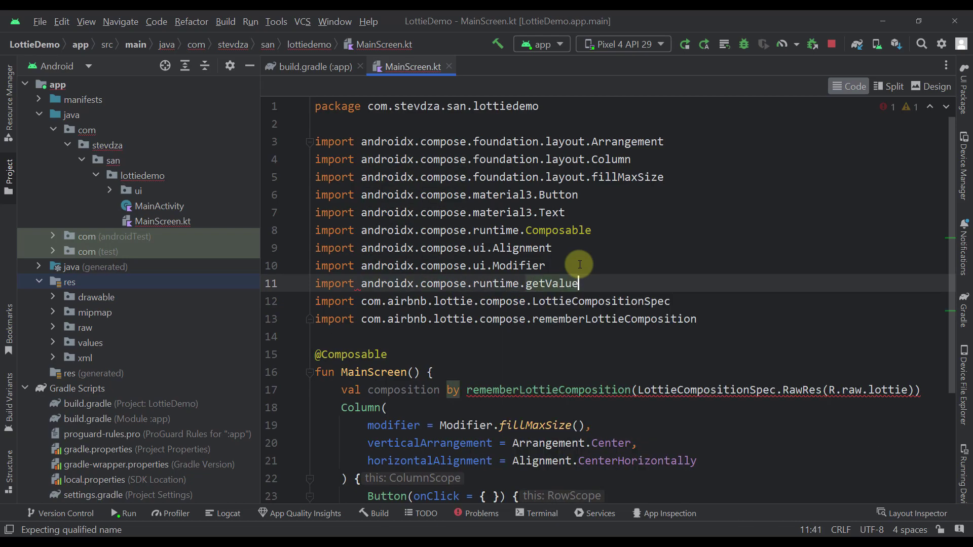
- Insert LottieAnimation(composition = composition) above the Play Again button, dropping the progress argument
left_click(310, 143)
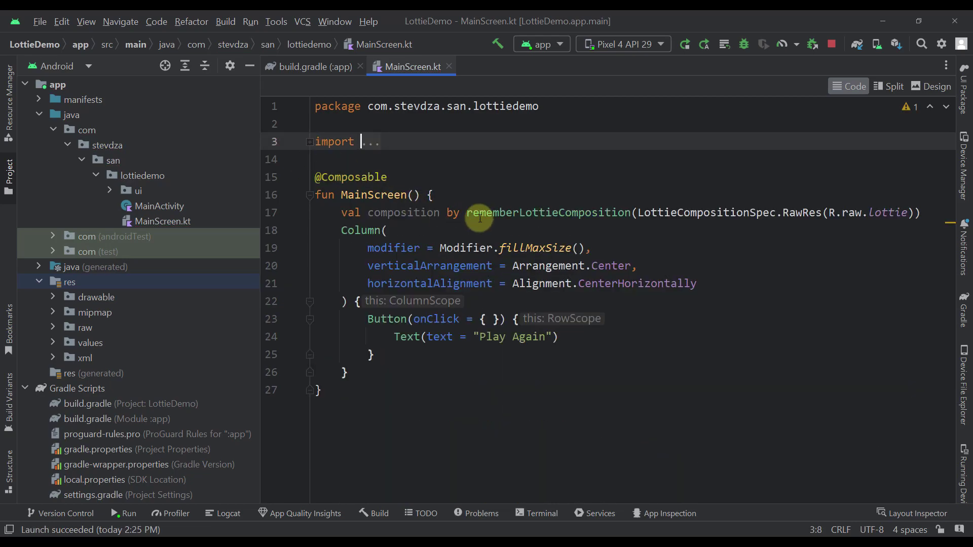
left_click(922, 213)
key("Return")
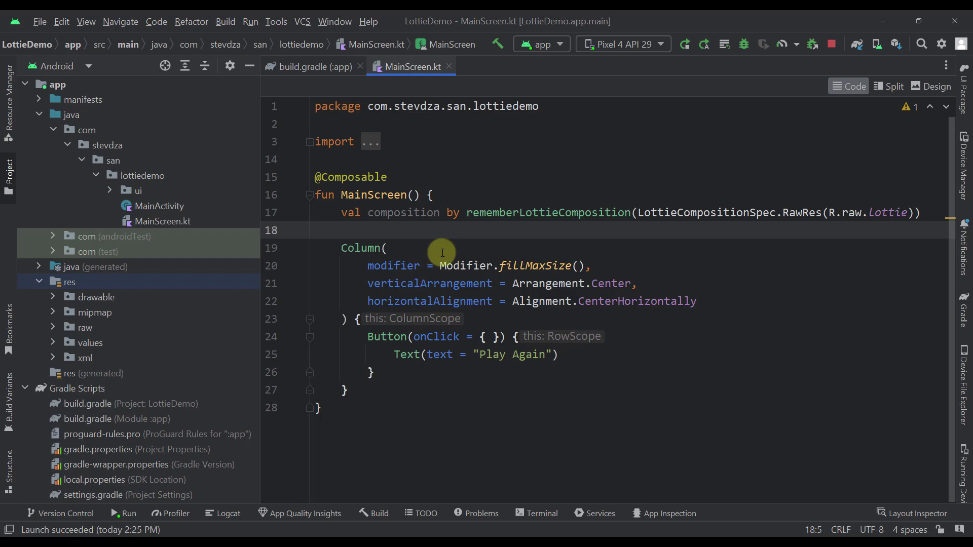
left_click(439, 321)
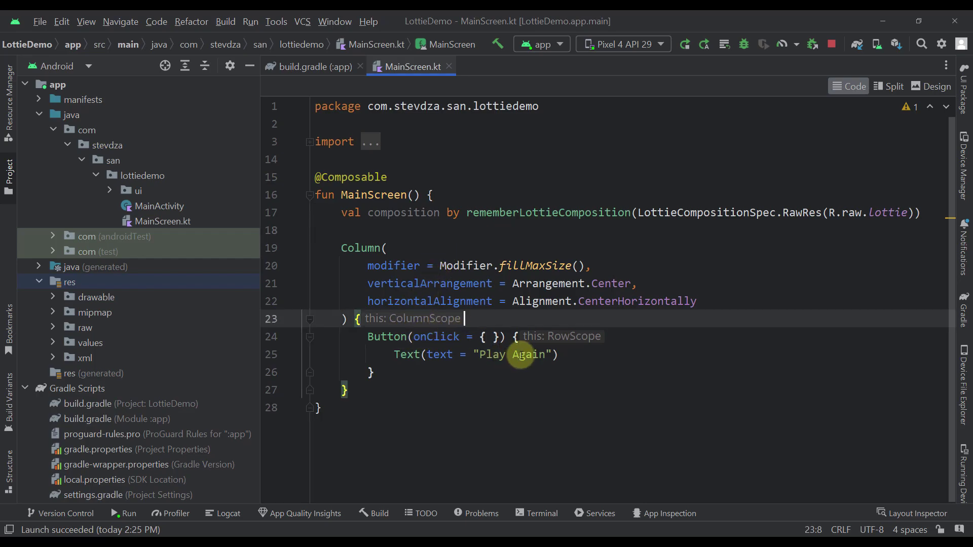
key("Return")
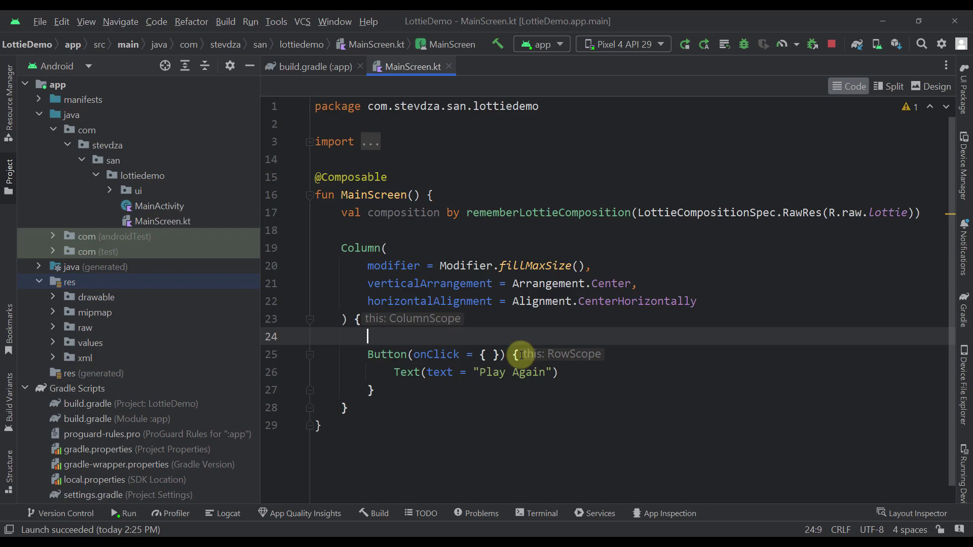
type("LottieA")
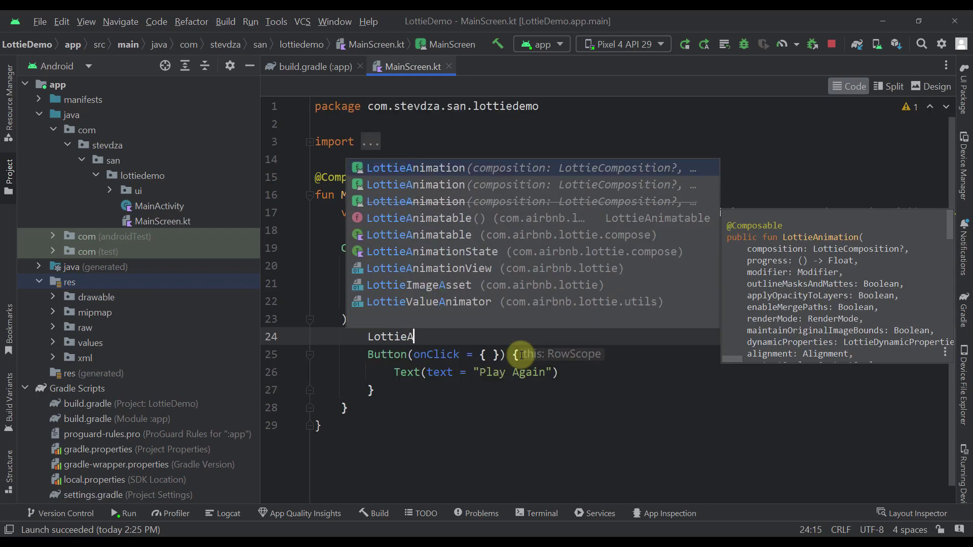
type("nim")
key("Escape")
key("ctrl+space")
key("Return")
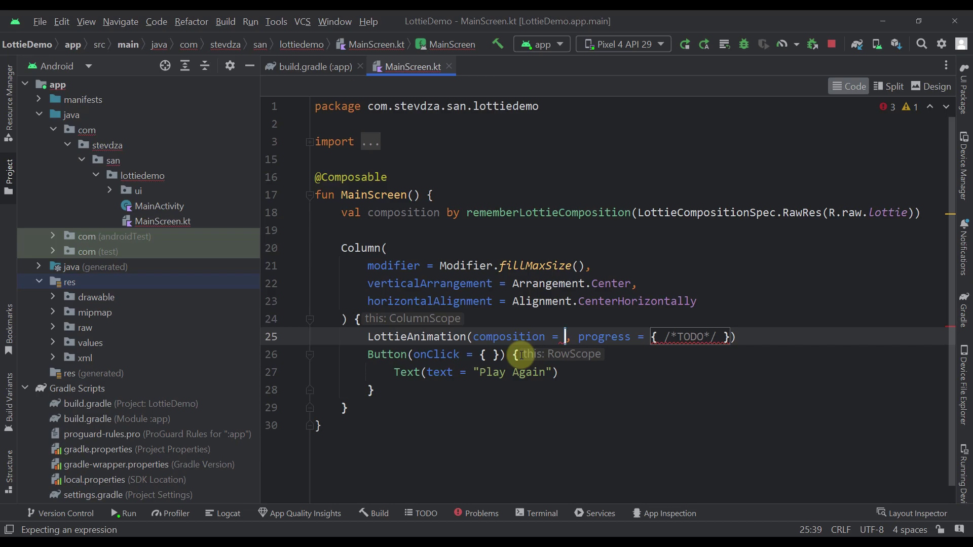
type("compo")
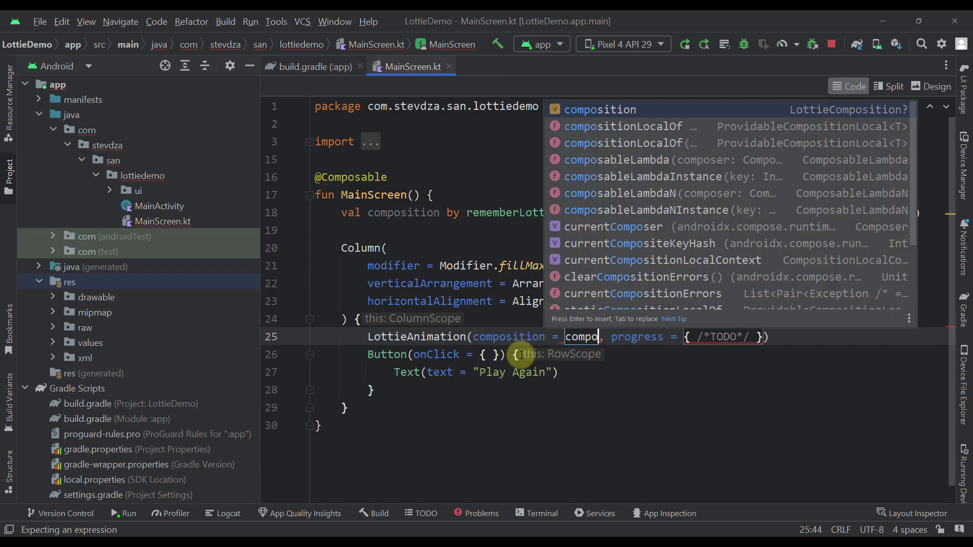
key("Return")
key("Tab")
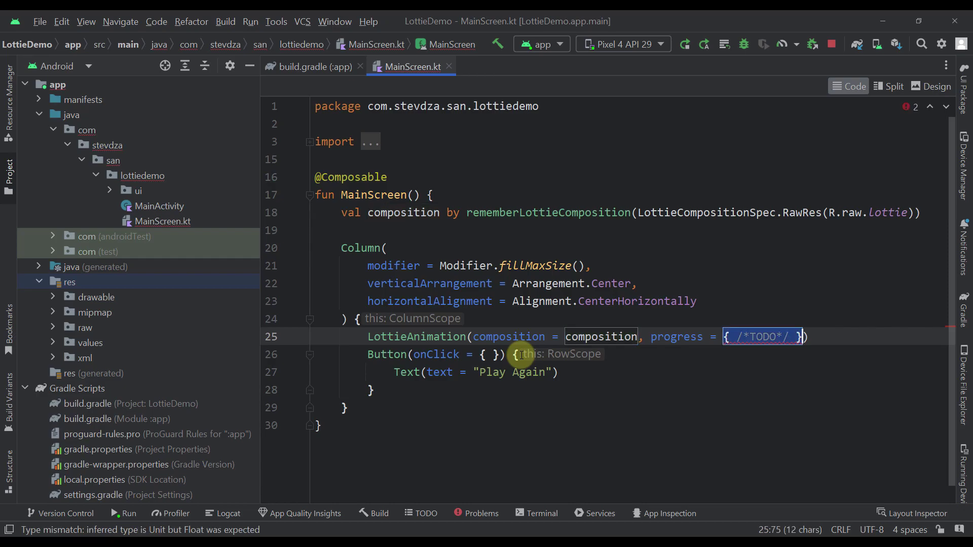
key("BackSpace")
key("BackSpace")
key("BackSpace")
key("BackSpace")
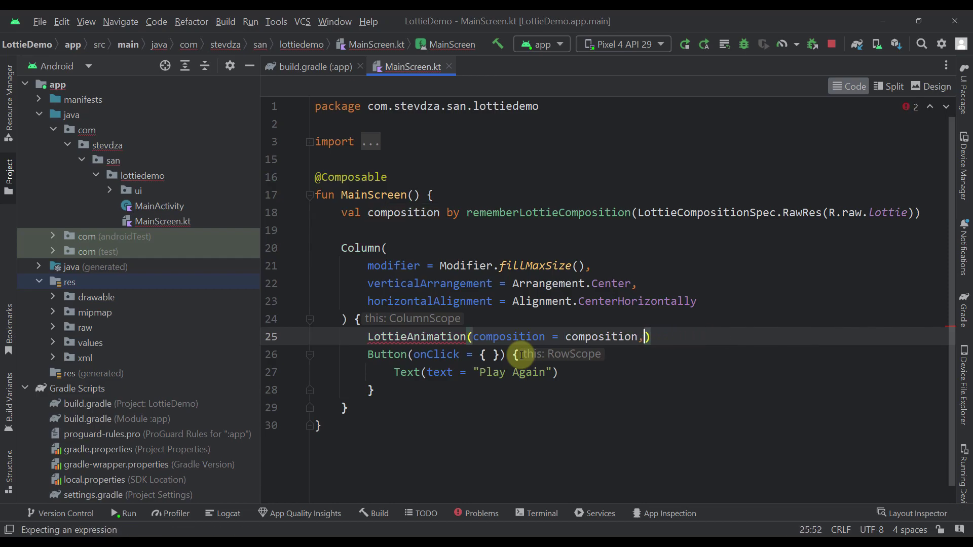
key("BackSpace")
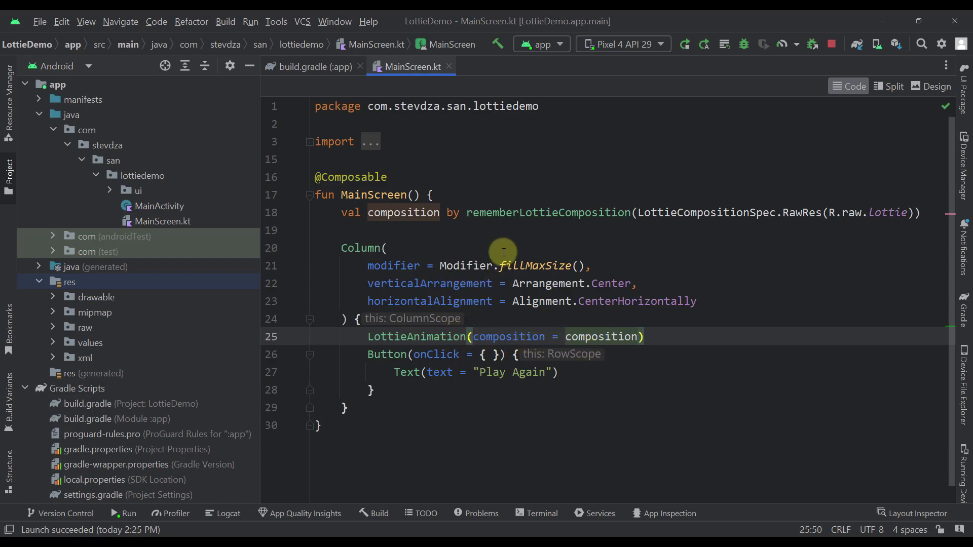
- Run 'app' to launch it on the emulator
left_click(685, 44)
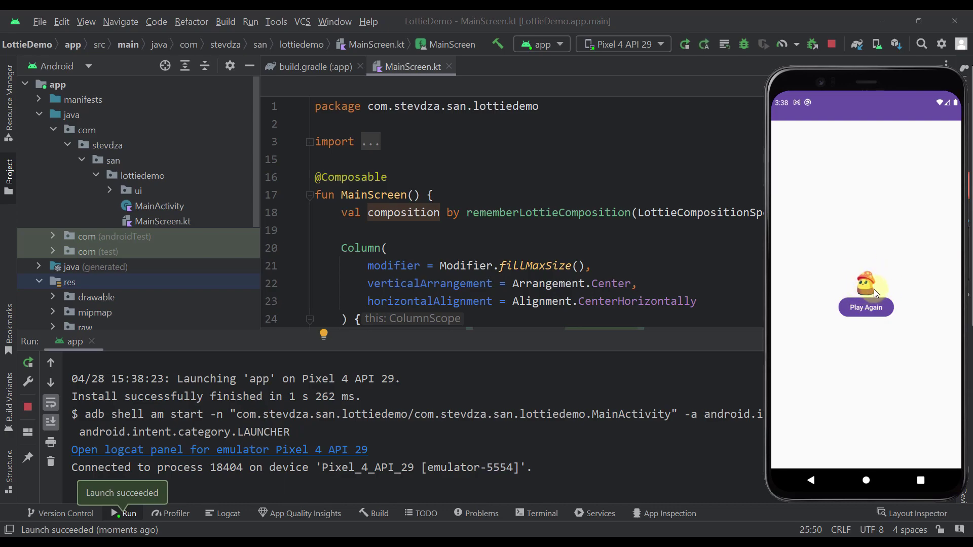
- Give LottieAnimation modifier = Modifier.size(400.dp) and rerun the app on the Pixel 4 emulator
left_click(707, 386)
left_click(950, 344)
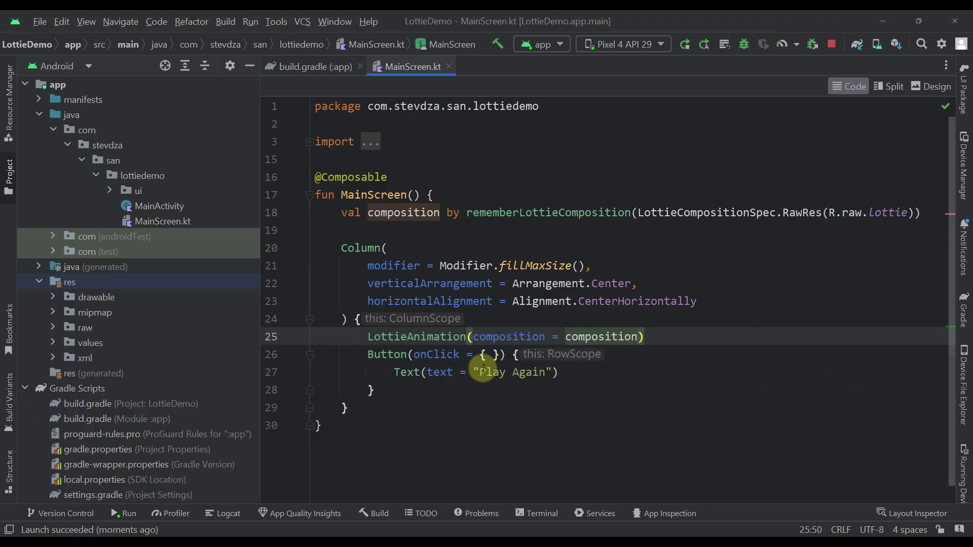
left_click(480, 337)
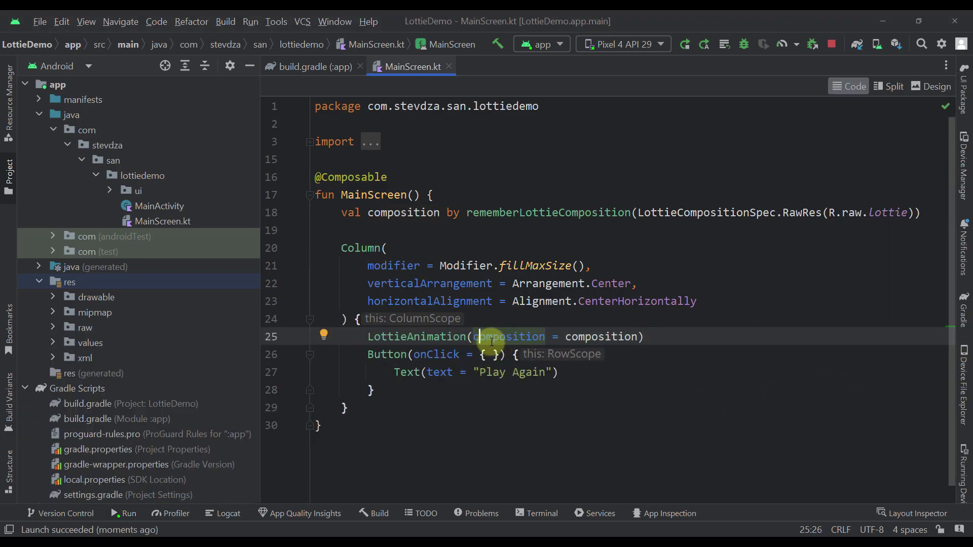
key("Left")
key("Return")
left_click(559, 355)
key("Return")
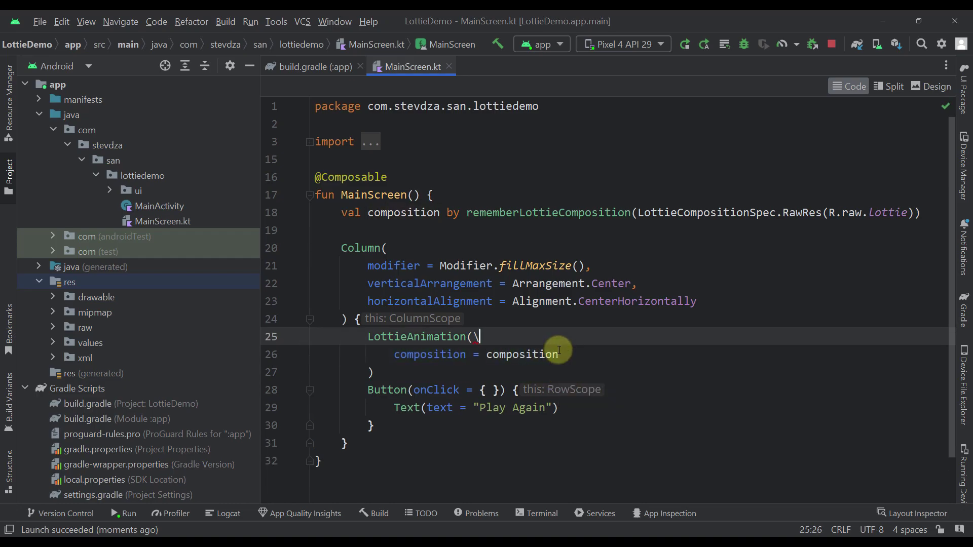
key("Return")
type("modifier = Modifier")
key("Return")
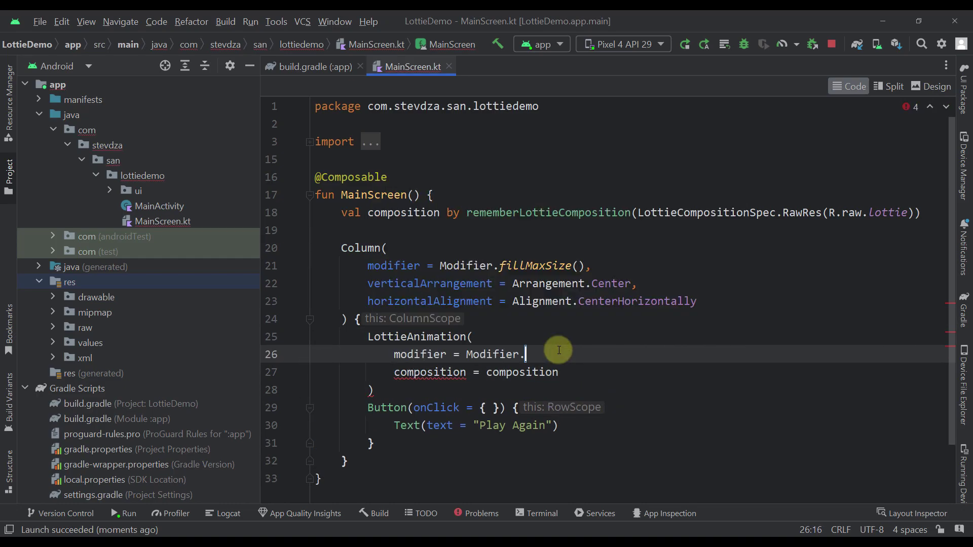
type(".size")
key("Return")
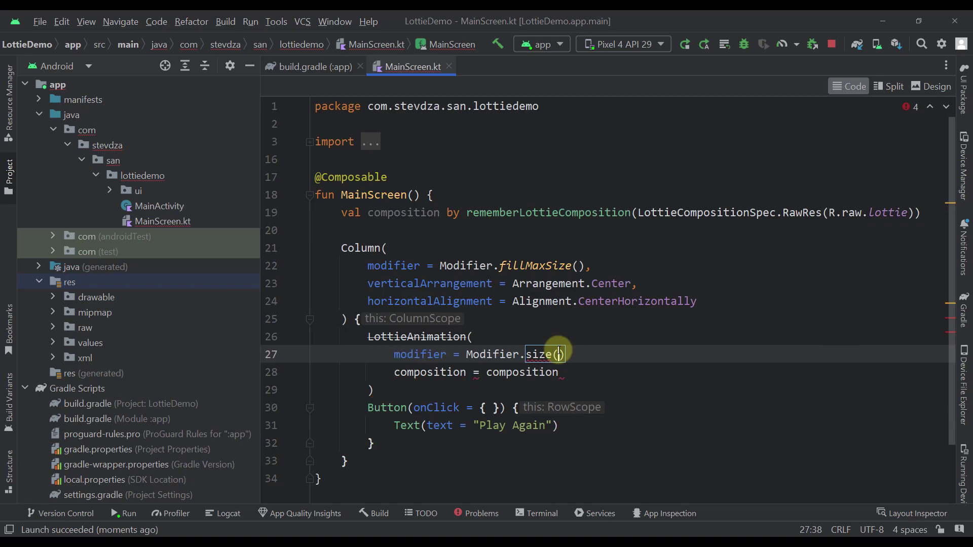
type("400.dp)")
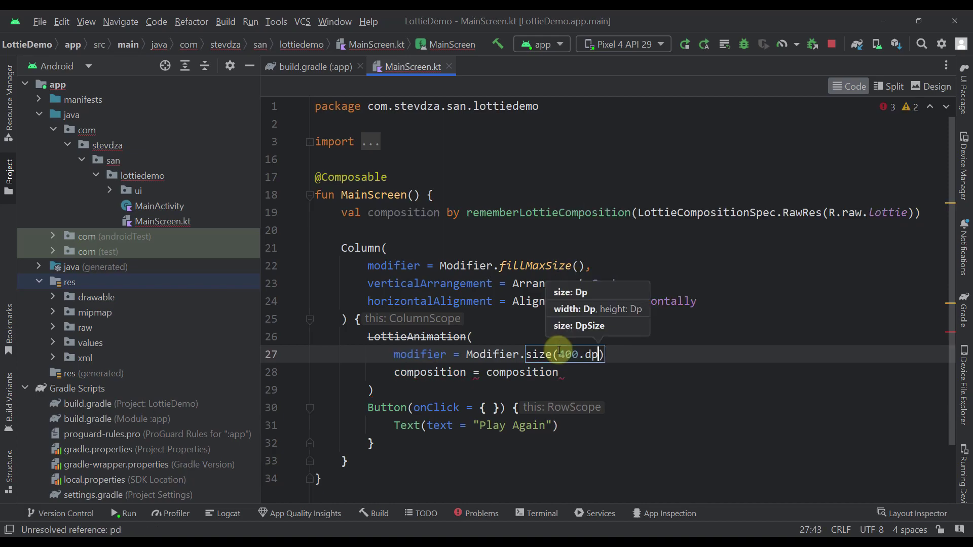
type(",")
left_click(679, 47)
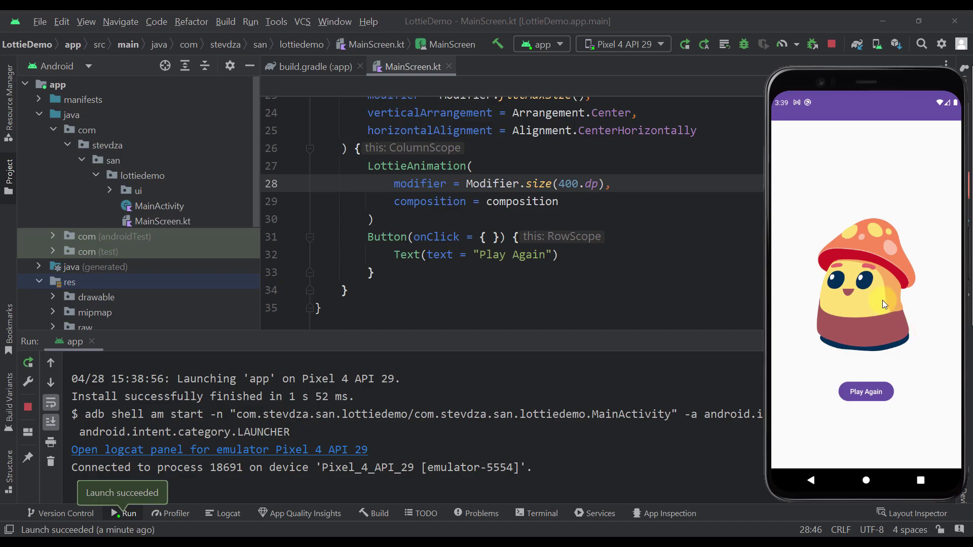
- Declare var isPlaying by remember { mutableStateOf(true) } on one line below composition
left_click(940, 341)
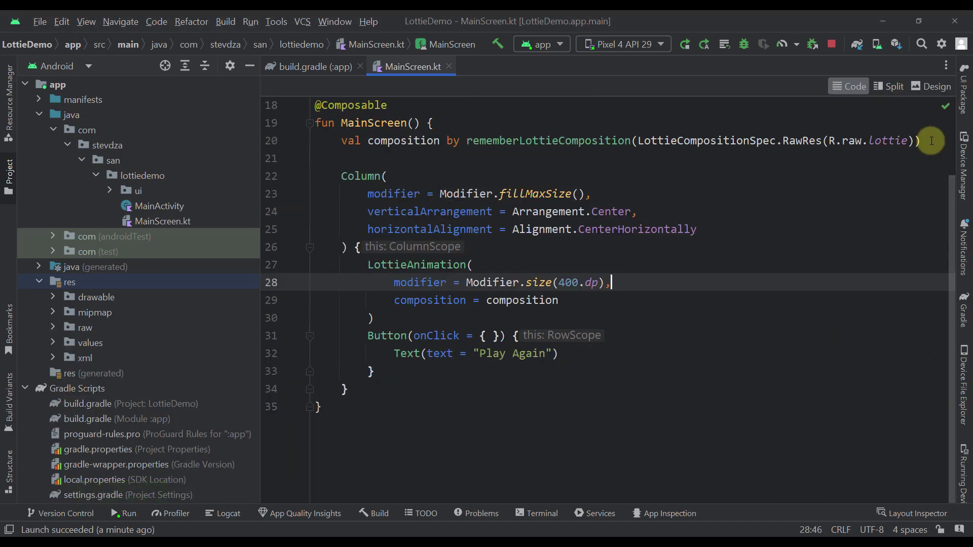
left_click(923, 140)
key("Return")
type("var isPlaying by reme")
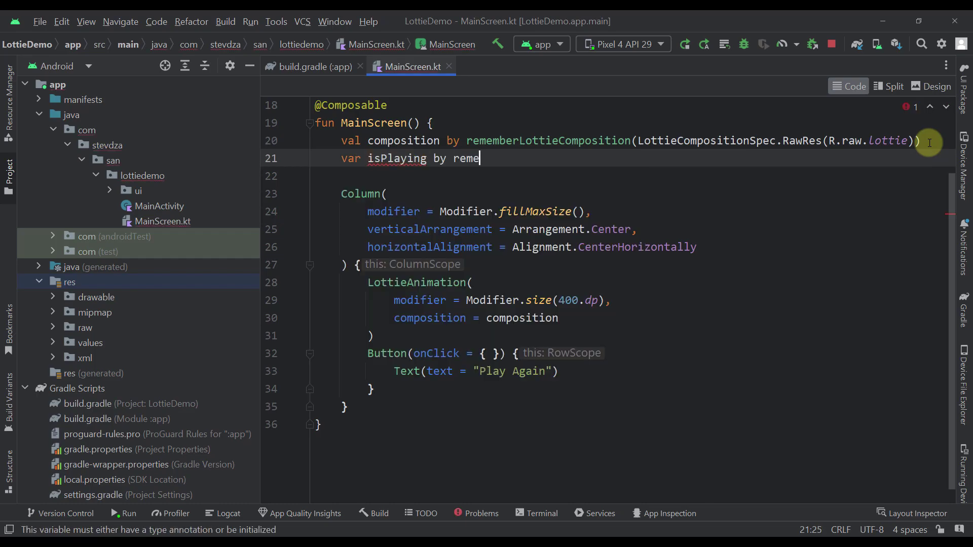
type("mber")
key("Return")
key("Return")
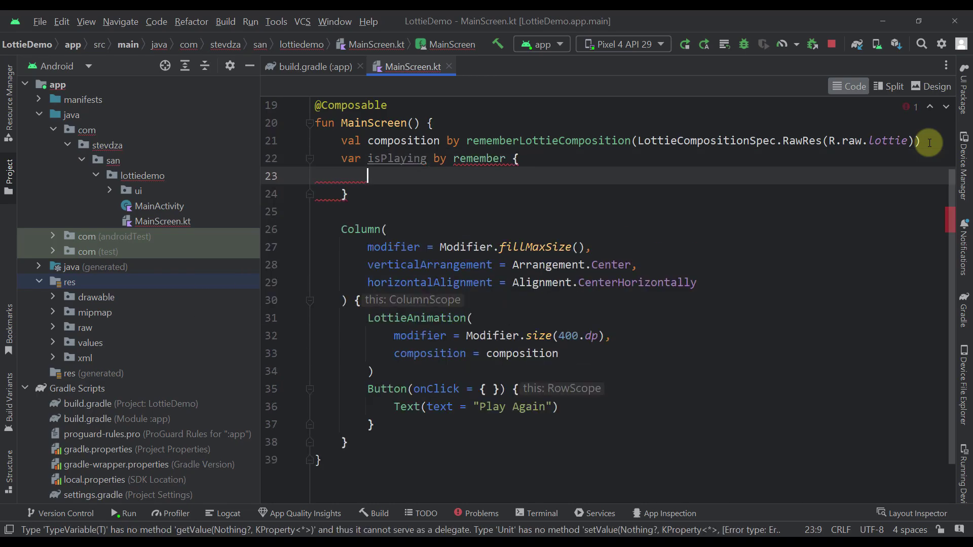
type("mutableSt")
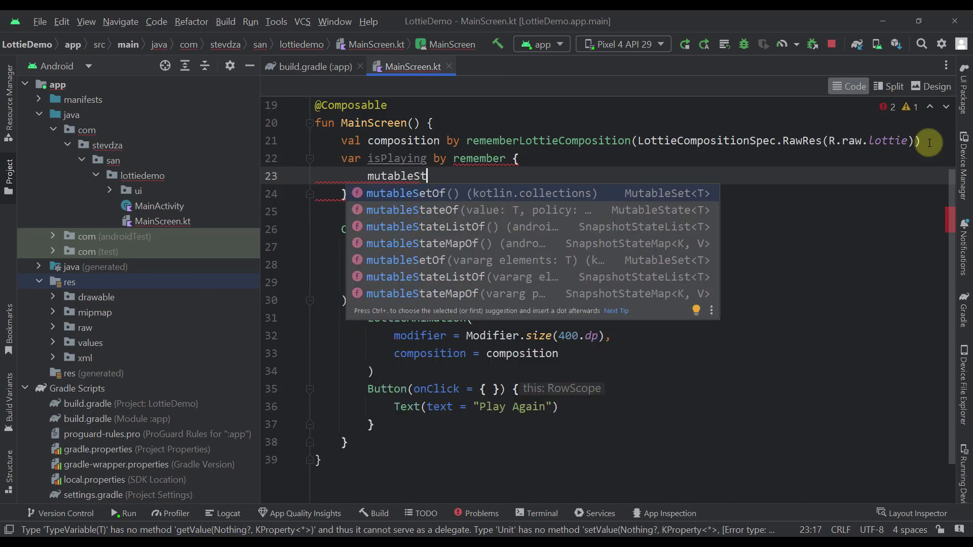
type("ate")
key("Return")
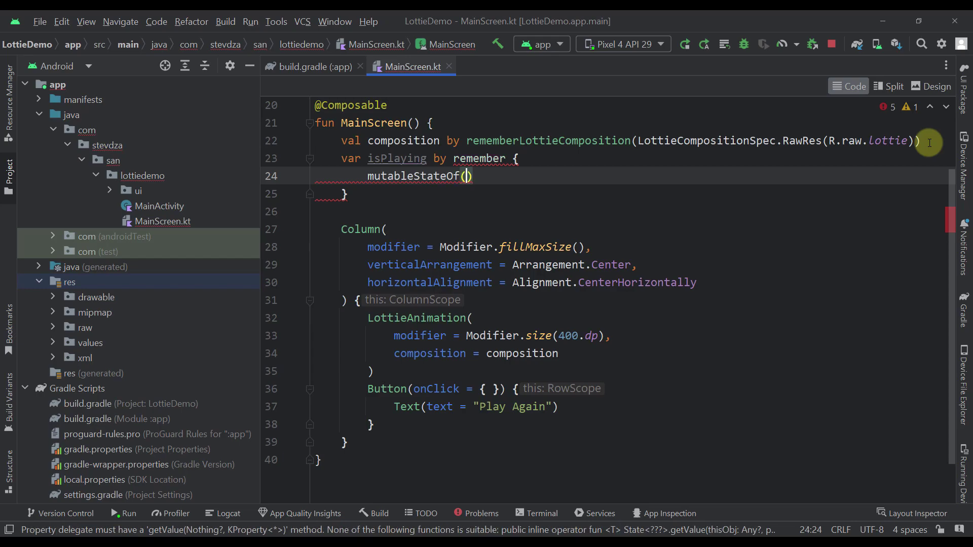
type("true")
key("Return")
left_click(359, 201)
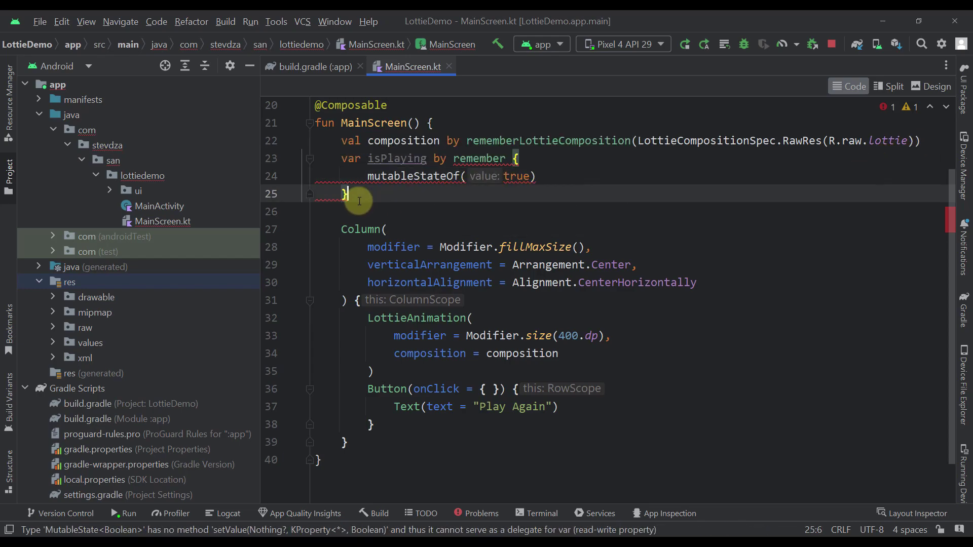
left_click(368, 177)
key("ctrl+shift+j")
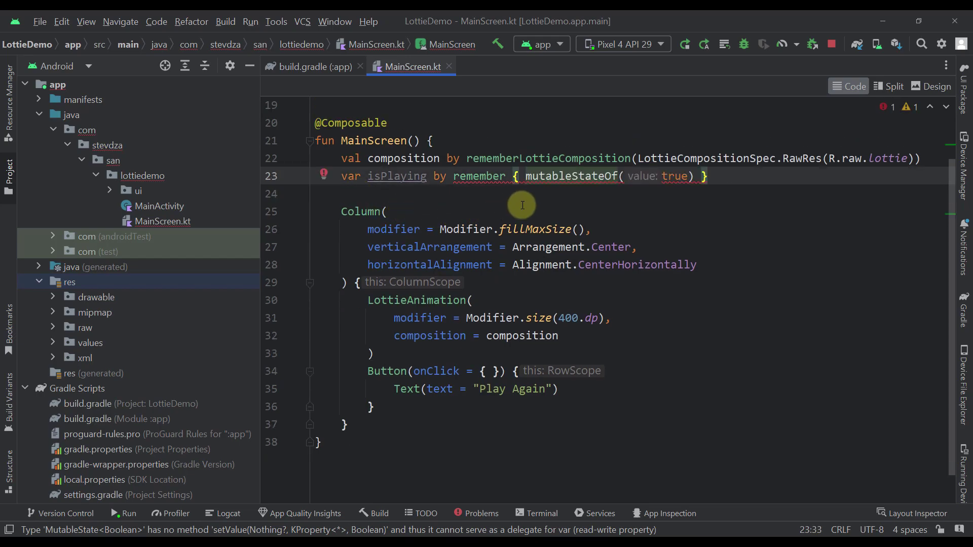
key("Left")
key("Left")
key("Left")
scroll(508, 247, "up", 1)
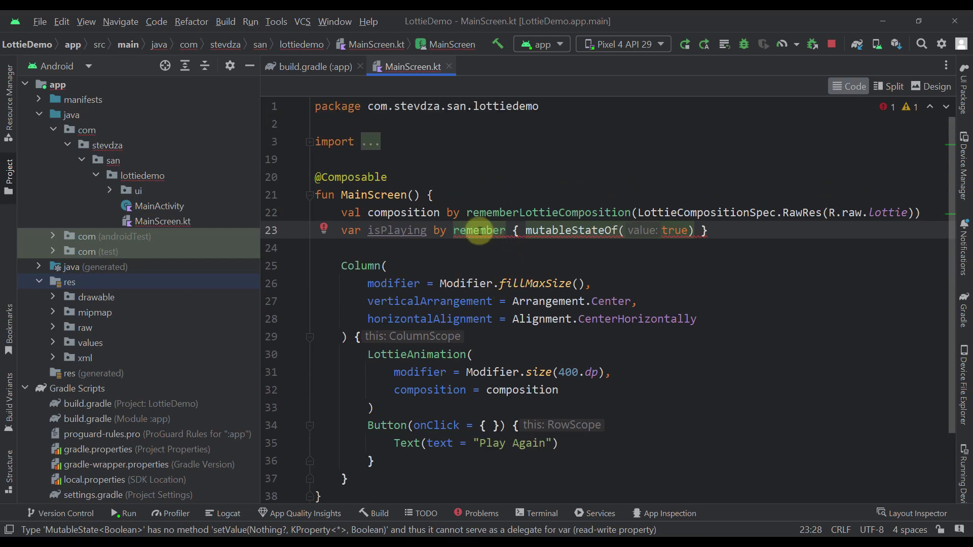
- Duplicate the getValue import and change the copy to androidx.compose.runtime.setValue
left_click(310, 142)
left_click(582, 301)
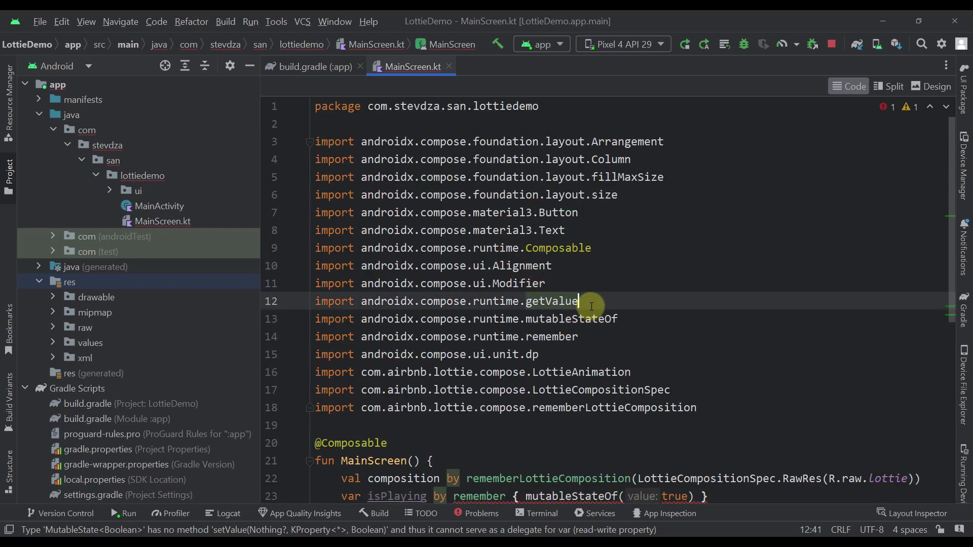
key("ctrl+d")
double_click(565, 319)
type("se")
key("Return")
scroll(664, 319, "down", 2)
scroll(663, 320, "down", 2)
scroll(321, 243, "up", 3)
scroll(318, 150, "up", 1)
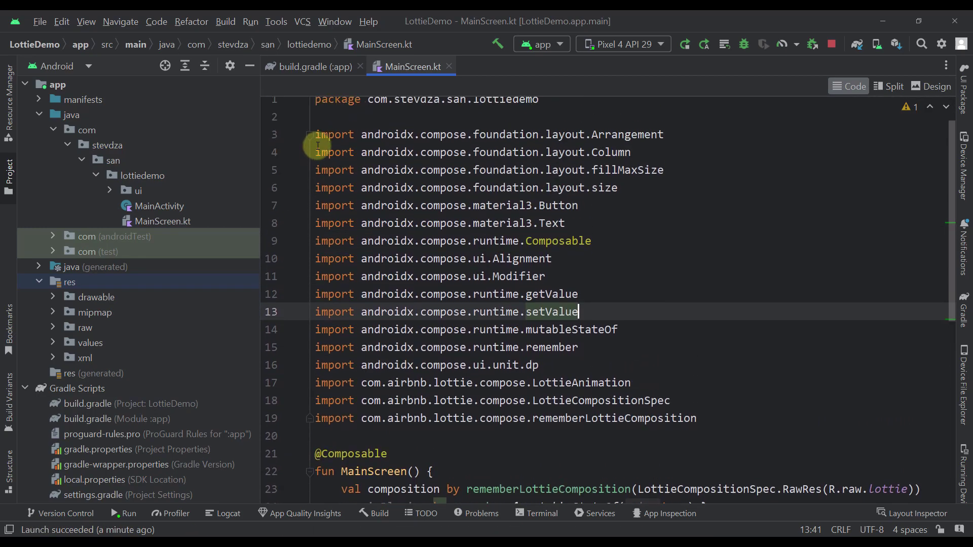
left_click(310, 141)
scroll(587, 256, "down", 3)
scroll(793, 274, "up", 3)
- Declare val progress by animateLottieCompositionAsState(composition = composition) below isPlaying
left_click(793, 231)
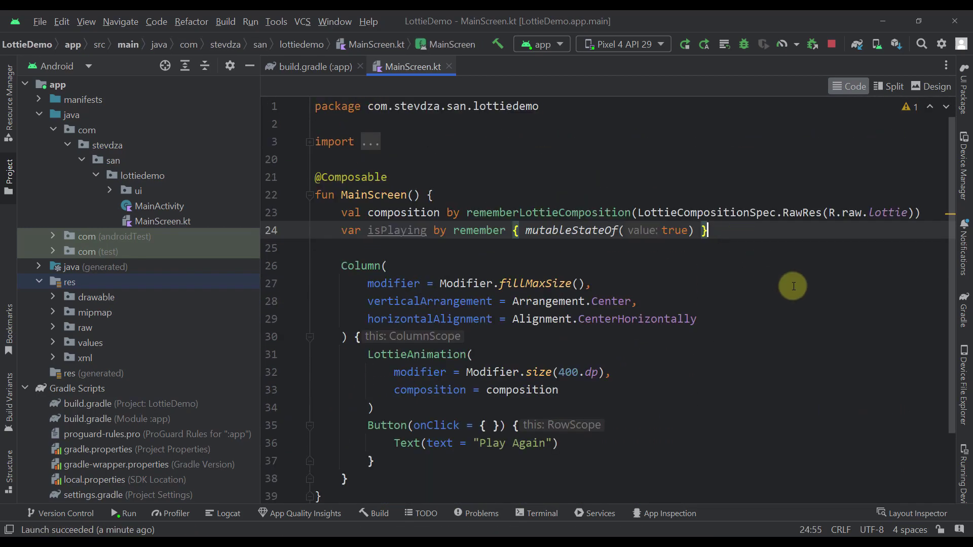
key("Return")
key("Return")
type("va")
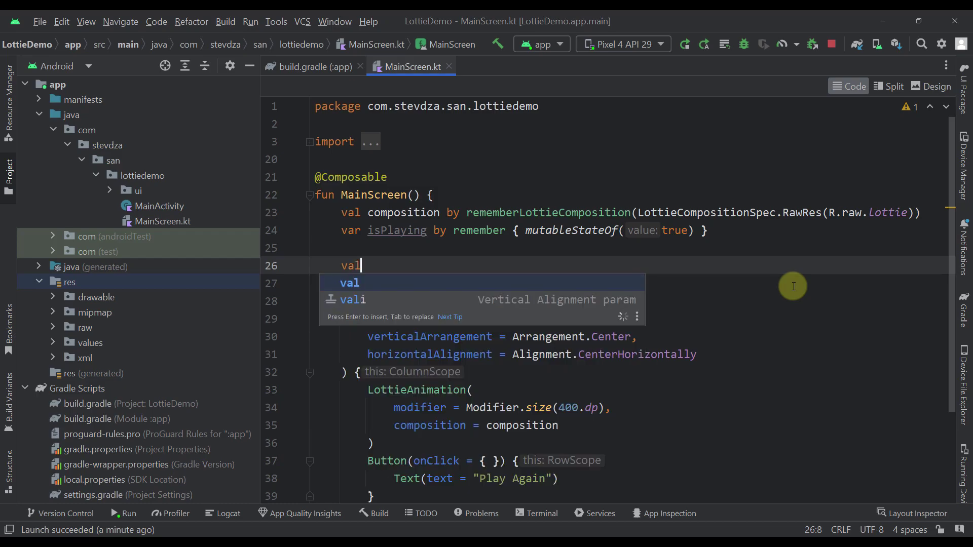
type("l progress")
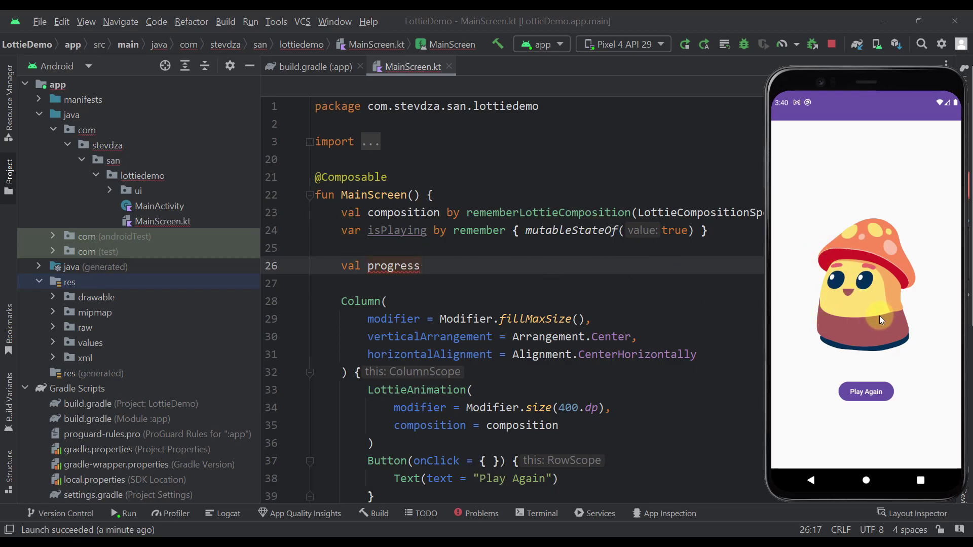
left_click(439, 263)
type("by")
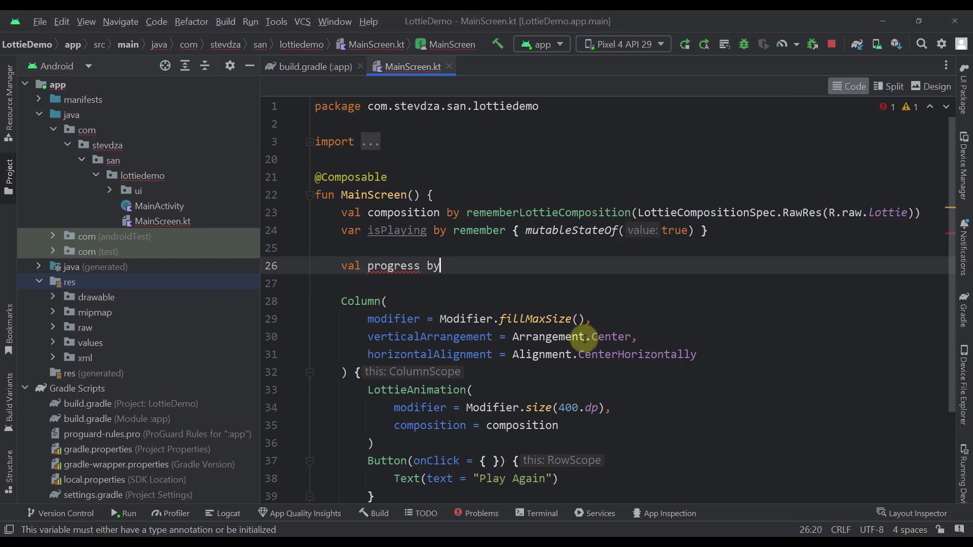
type(" animateLottieCom")
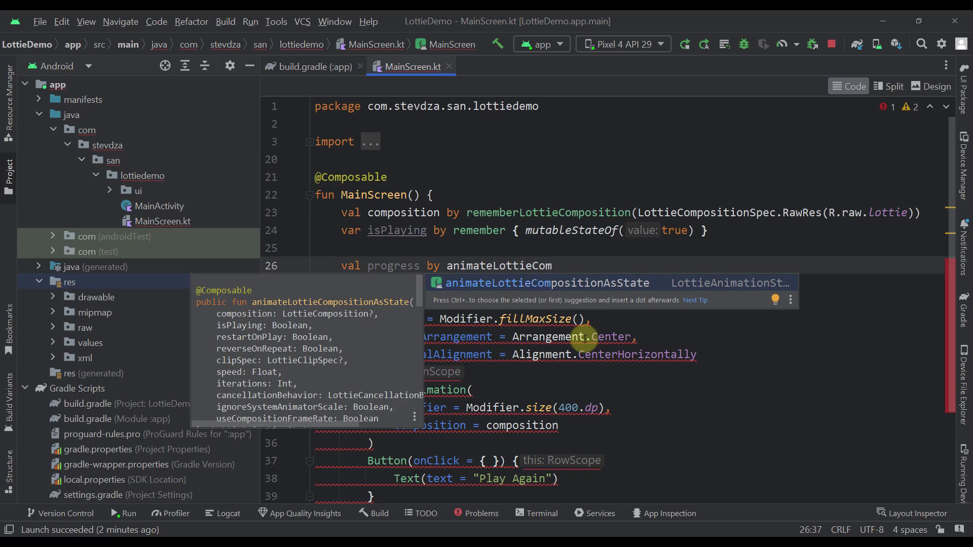
key("Return")
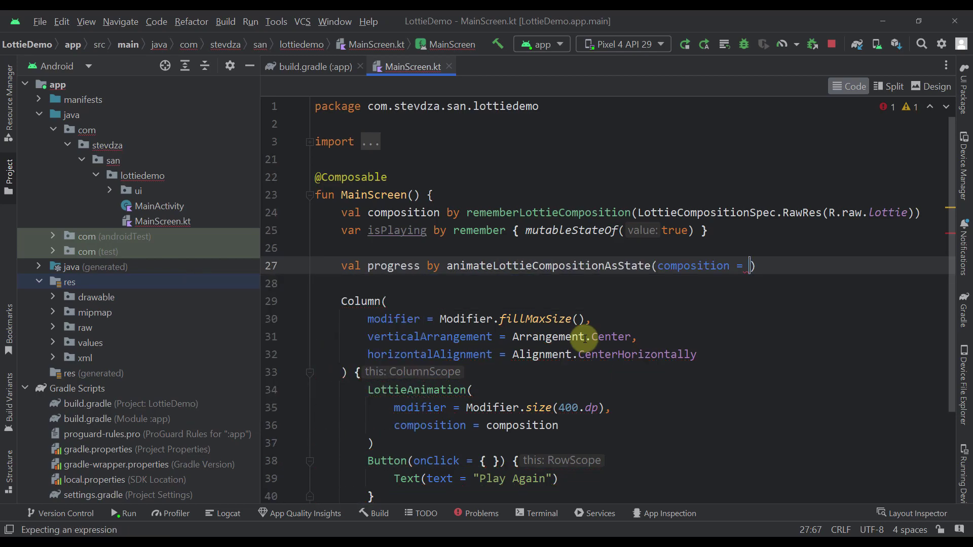
type("com")
key("Return")
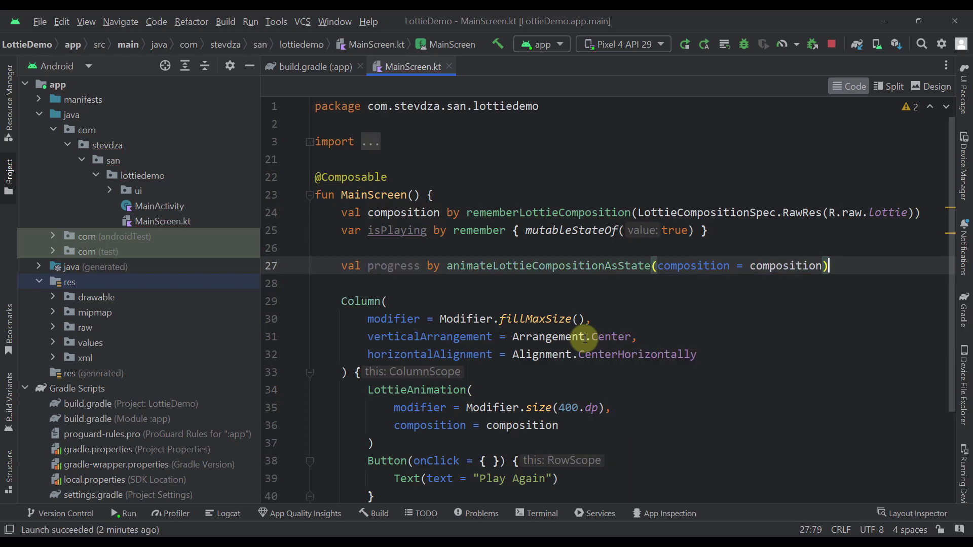
- Put each argument on its own line and add isPlaying = isPlaying
left_click(654, 266)
key("Return")
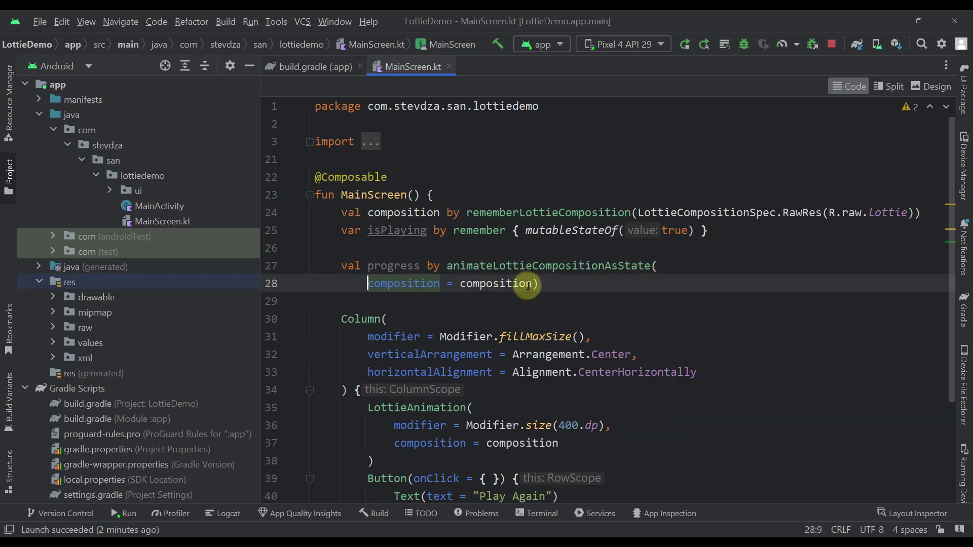
left_click(527, 284)
key("Return")
key("Up")
key("End")
type(",")
key("Return")
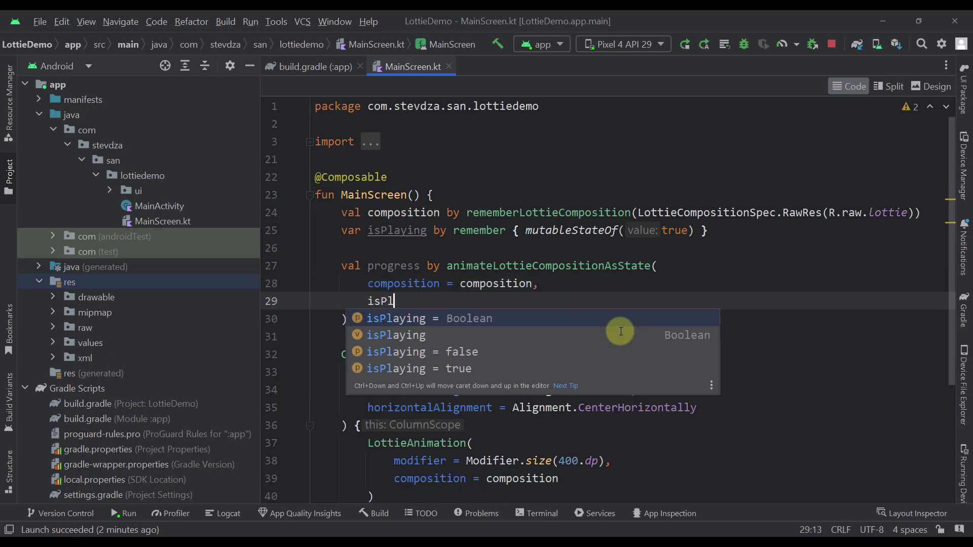
key("Return")
type("isP")
key("Return")
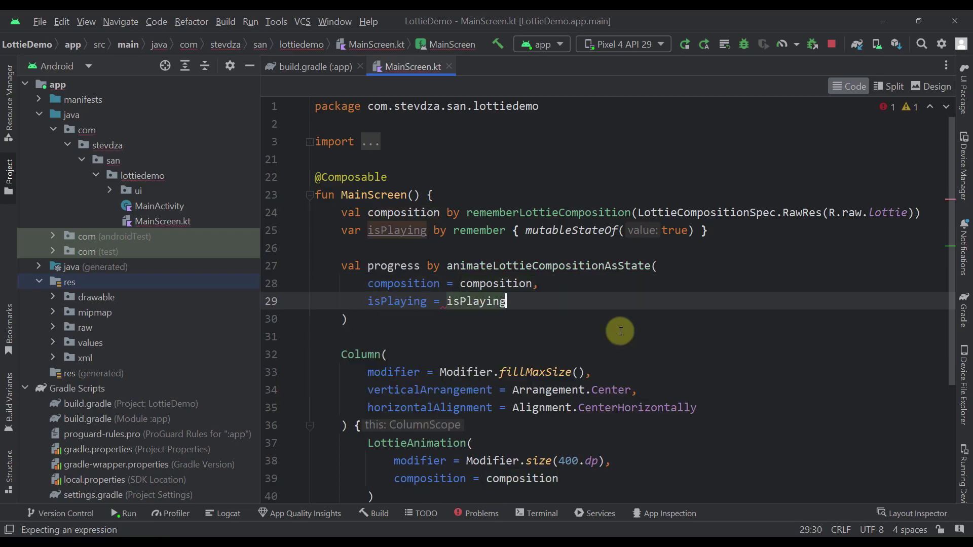
scroll(398, 357, "down", 1)
scroll(471, 373, "down", 2)
scroll(470, 372, "down", 1)
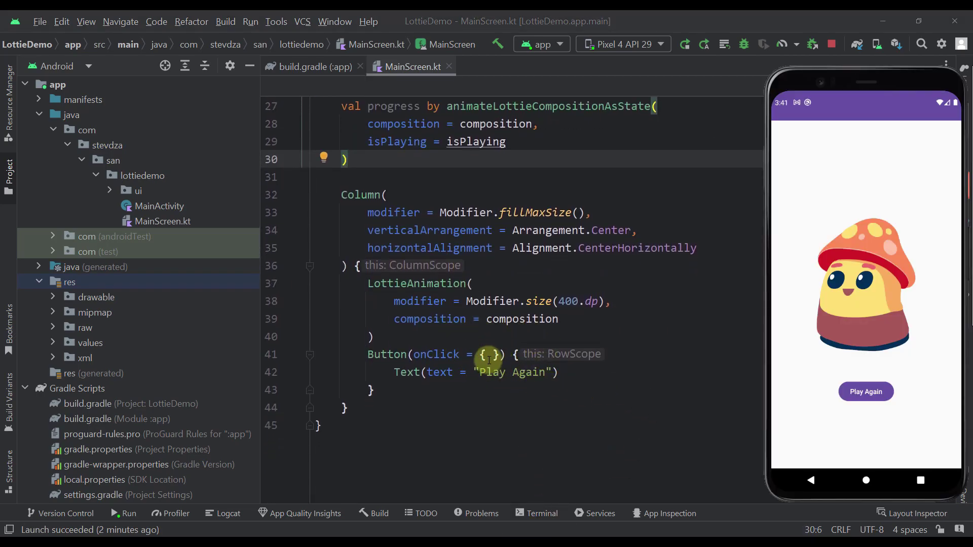
- Check the Play Again handler and look up the LottieAnimation documentation
left_click(489, 354)
scroll(355, 162, "up", 3)
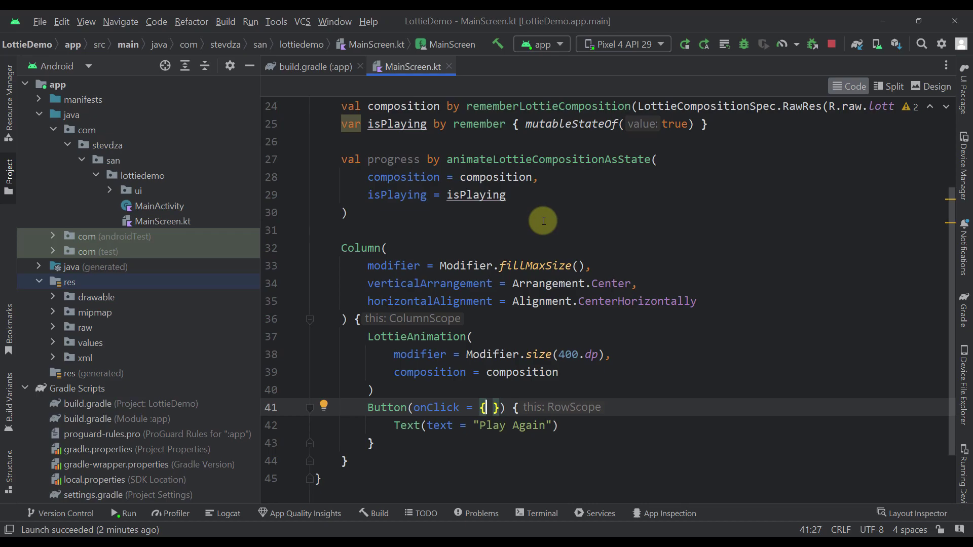
type("isPlaying")
type(" -")
type(" true")
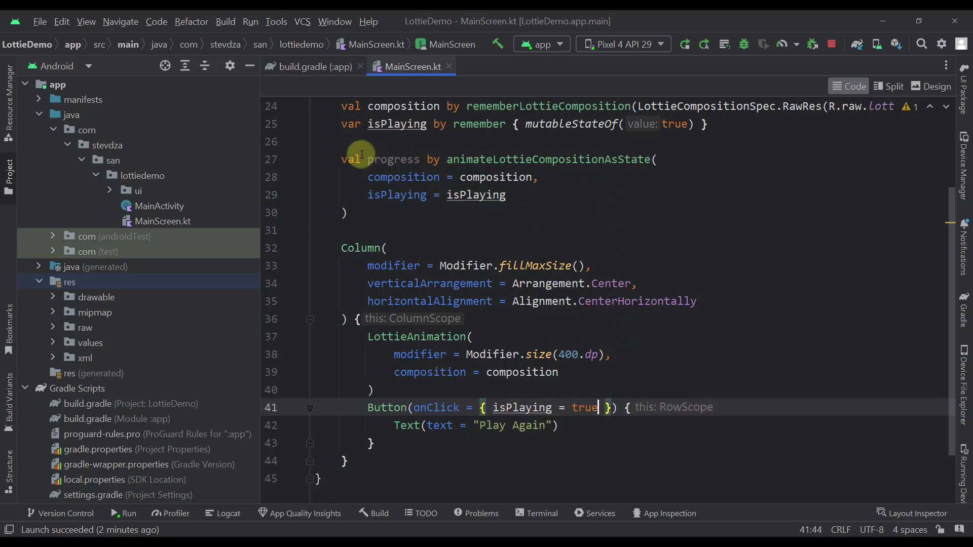
left_click(621, 356)
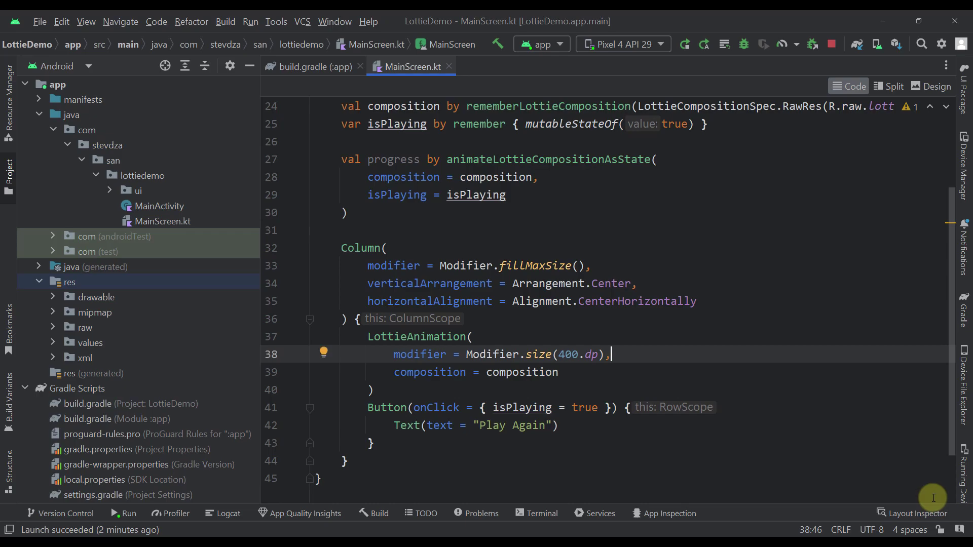
key("ctrl+q")
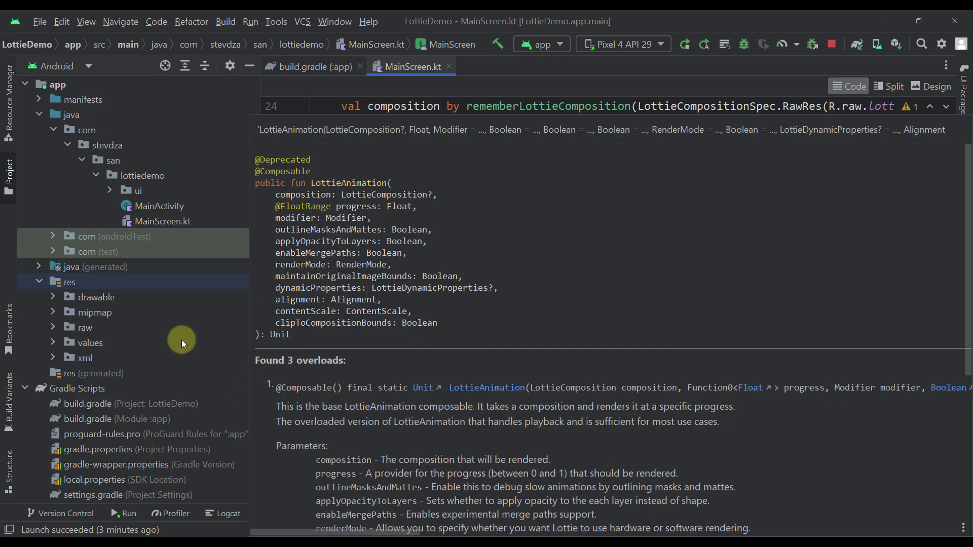
left_click(162, 426)
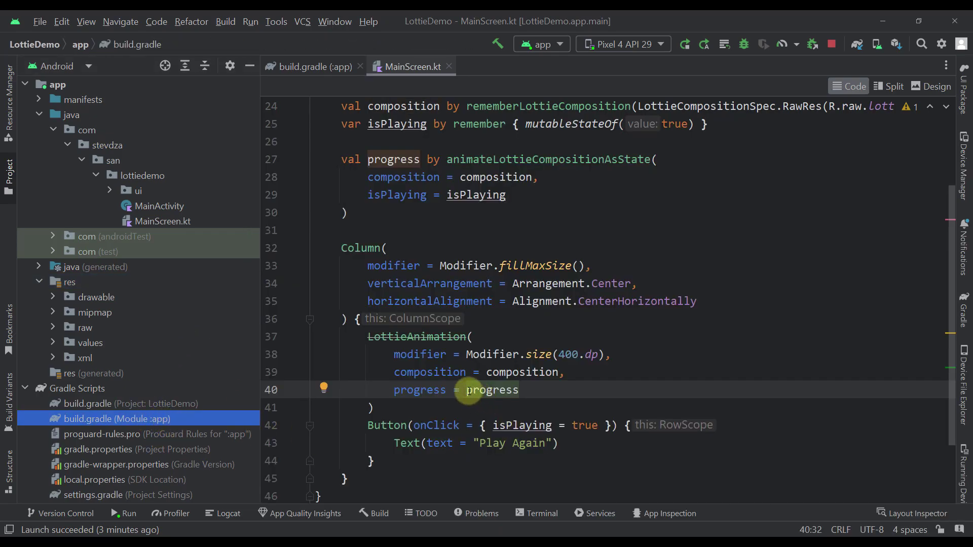
- Wrap the line 40 argument in braces so it reads progress = { progress }
left_click_drag(467, 390, 535, 386)
key("ctrl+x")
type("{")
key("ctrl+v")
key("ctrl+alt+l")
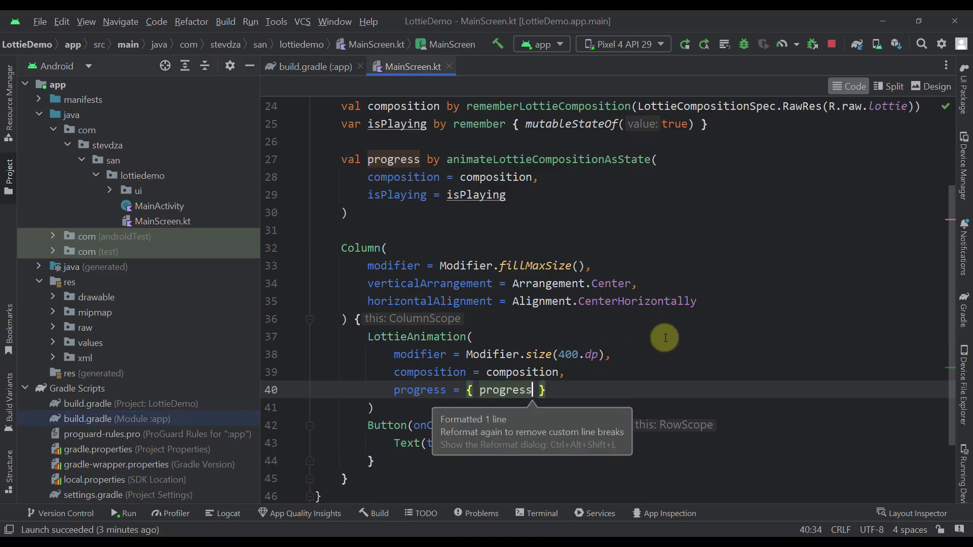
left_click(590, 390)
scroll(449, 315, "up", 2)
scroll(426, 289, "up", 1)
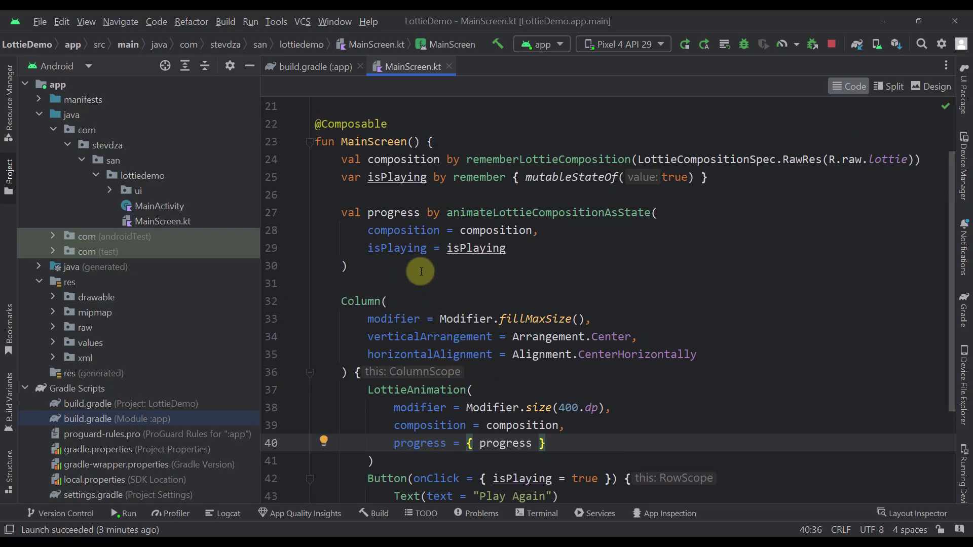
- Insert LaunchedEffect(key1 = progress) below the progress declaration
left_click(422, 270)
key("Return")
key("Return")
type("unc")
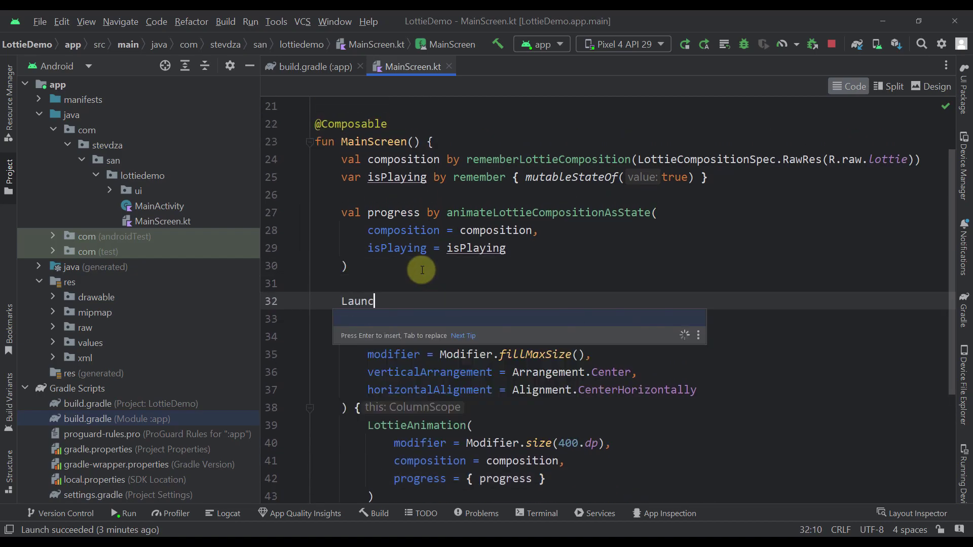
key("Return")
key("ctrl+shift+Right")
key("ctrl+shift+Right")
key("Delete")
type("progress")
key("Right")
type("P{")
key("BackSpace")
key("BackSpace")
type("{")
key("Return")
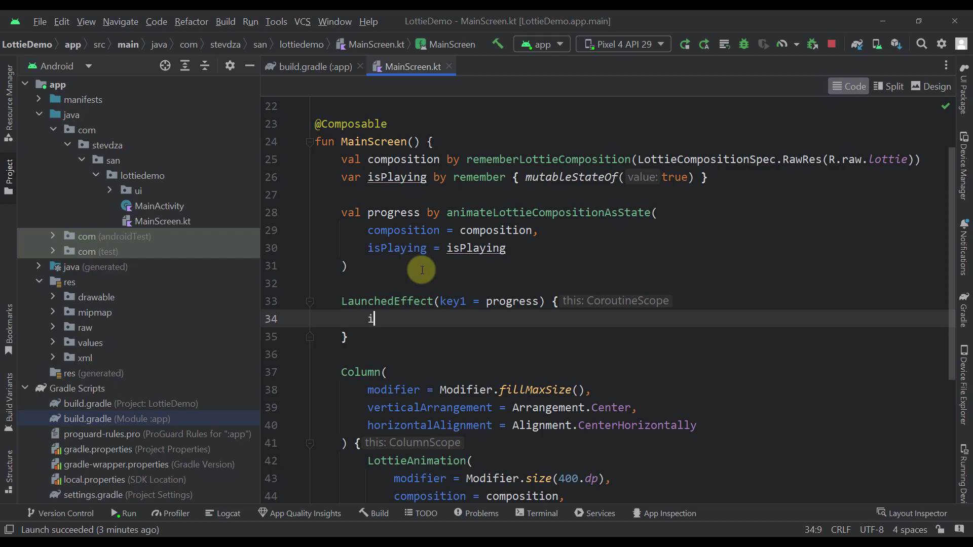
type("f (pro")
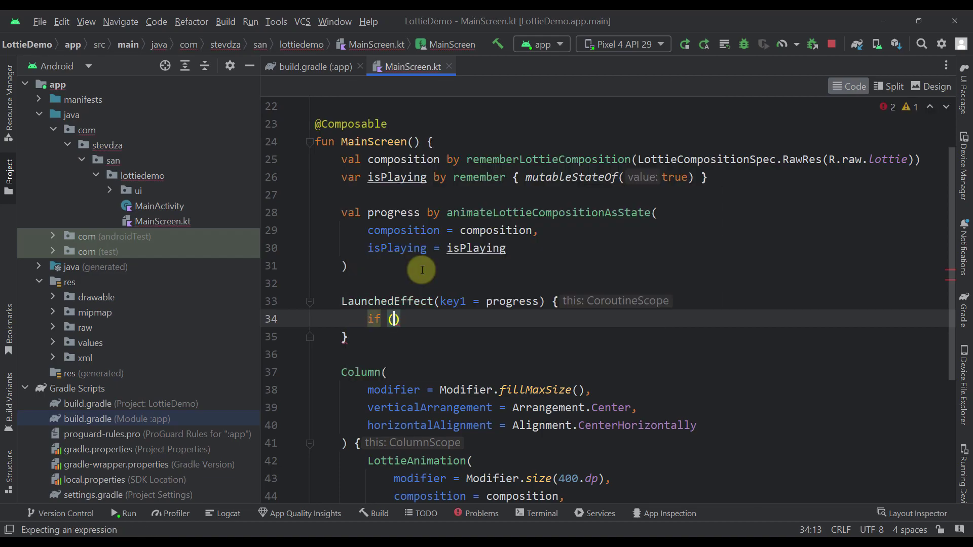
type("gress ==")
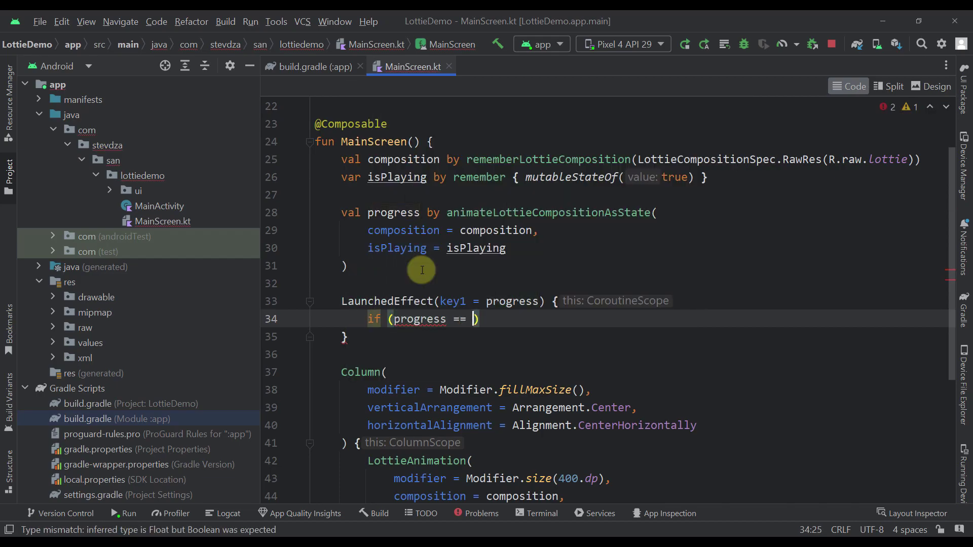
type("0f) {")
- Add an if (progress == 0f) block and duplicate it as the 1f check
key("Return")
key("Down")
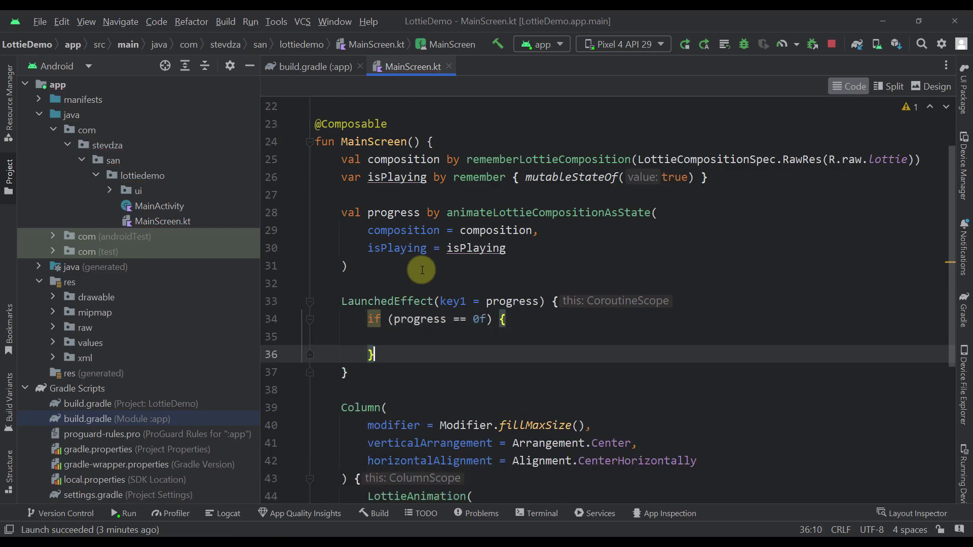
left_click_drag(398, 351, 369, 317)
key("ctrl+c")
left_click(396, 351)
key("Return")
key("ctrl+v")
double_click(479, 373)
type("1f")
- Add isPlaying assignment lines inside both the 0f and 1f checks
left_click(473, 339)
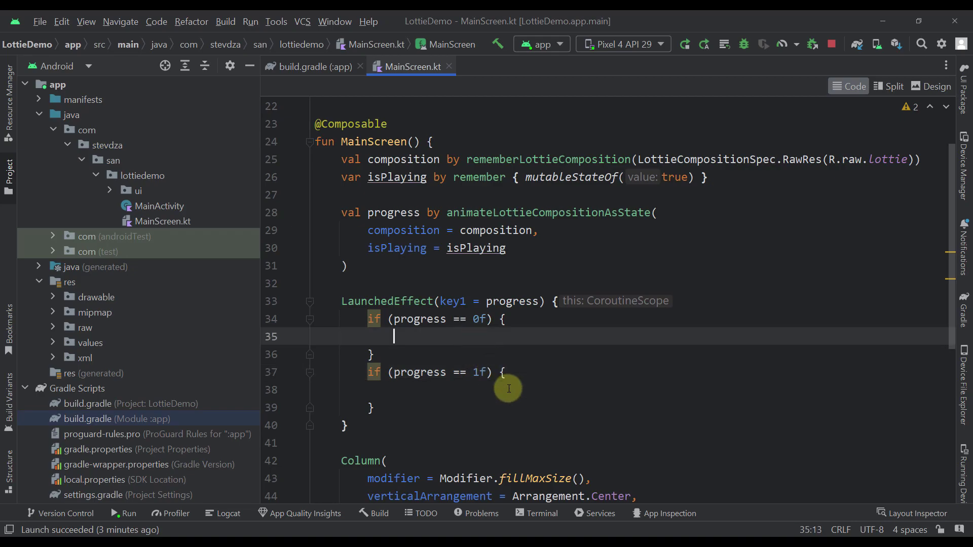
type("isP")
key("Return")
type("= false")
key("Home")
key("Home")
key("shift+Down")
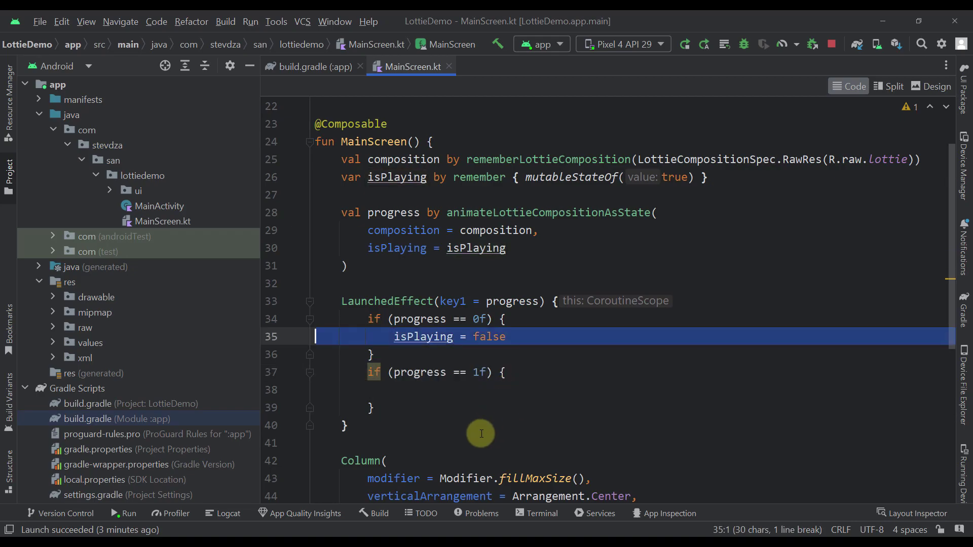
key("ctrl+c")
left_click(472, 389)
key("ctrl+v")
double_click(491, 390)
type("true")
key("Delete")
key("Down")
key("Down")
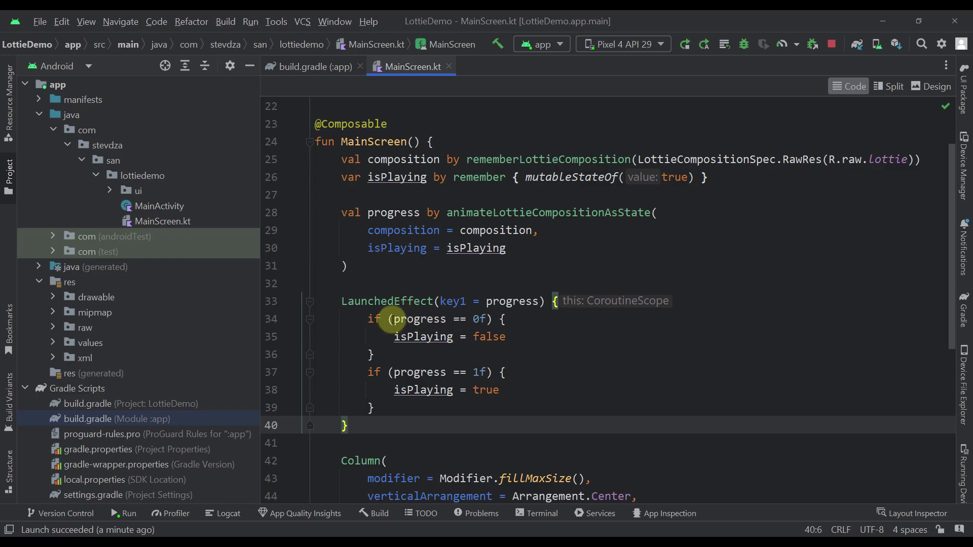
- Make the 0f check set isPlaying true and the 1f check false, then run the app
left_click_drag(394, 319, 460, 319)
double_click(487, 337)
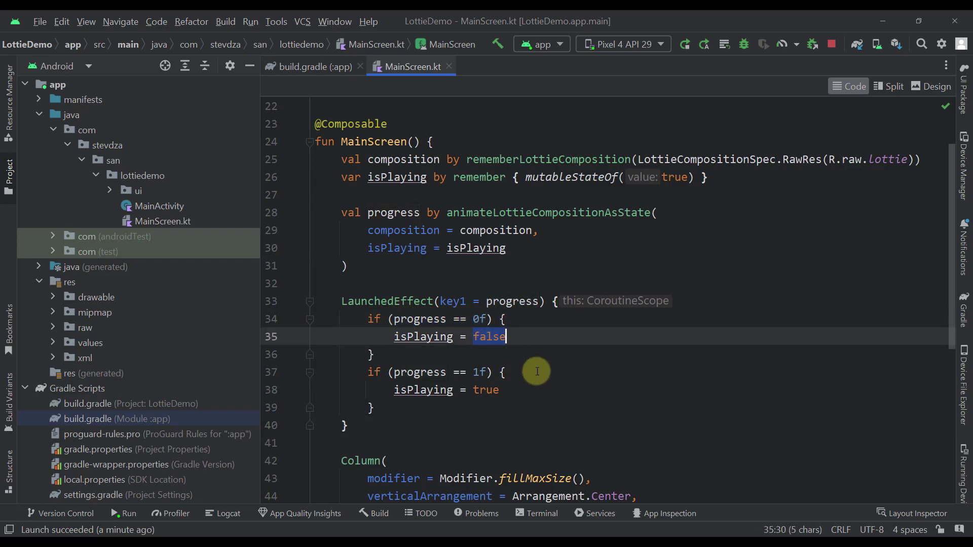
type("true")
key("Escape")
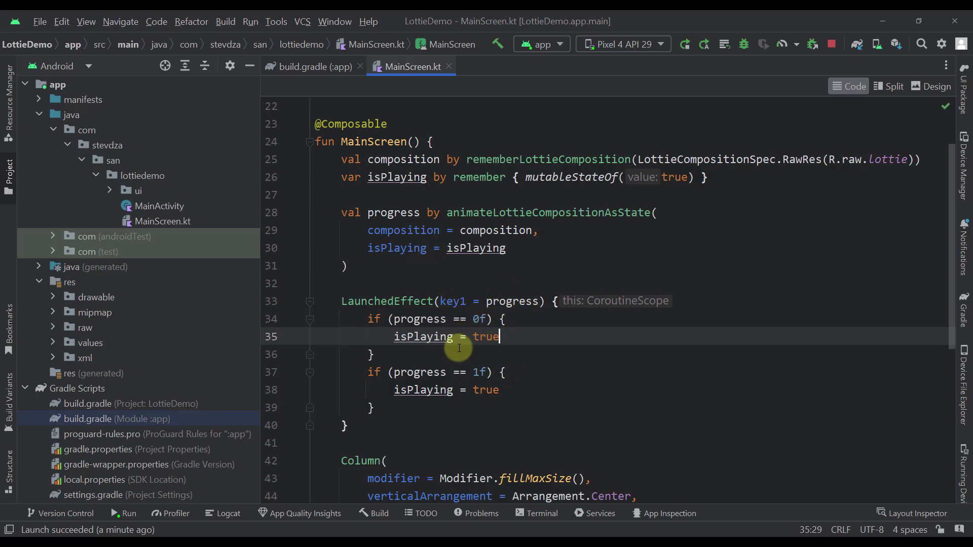
double_click(483, 390)
type("false")
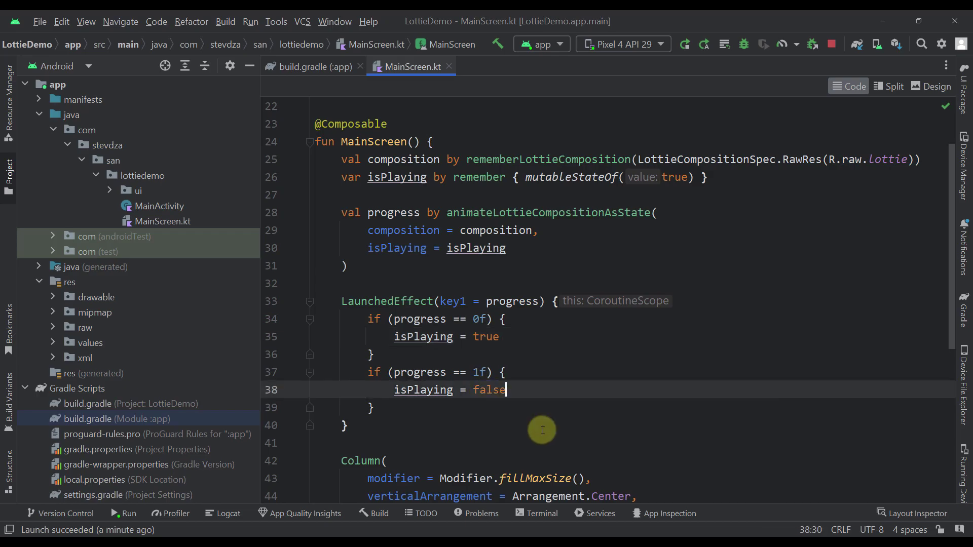
left_click(684, 44)
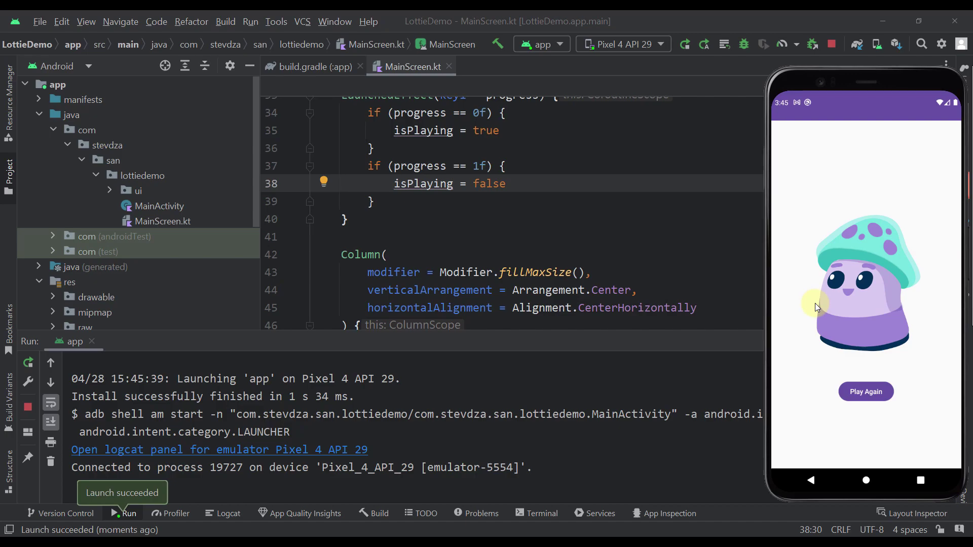
scroll(638, 260, "up", 3)
scroll(626, 256, "up", 1)
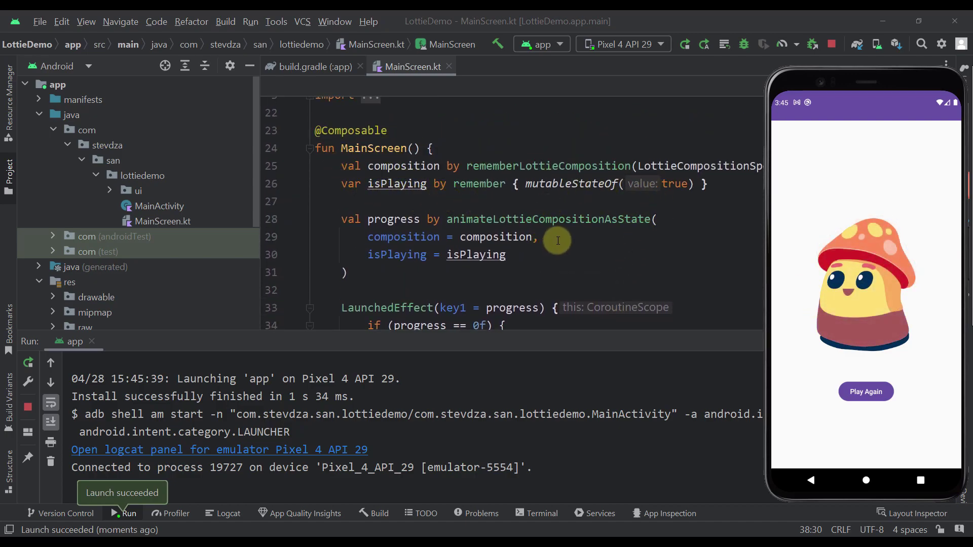
scroll(558, 237, "down", 1)
scroll(557, 238, "down", 3)
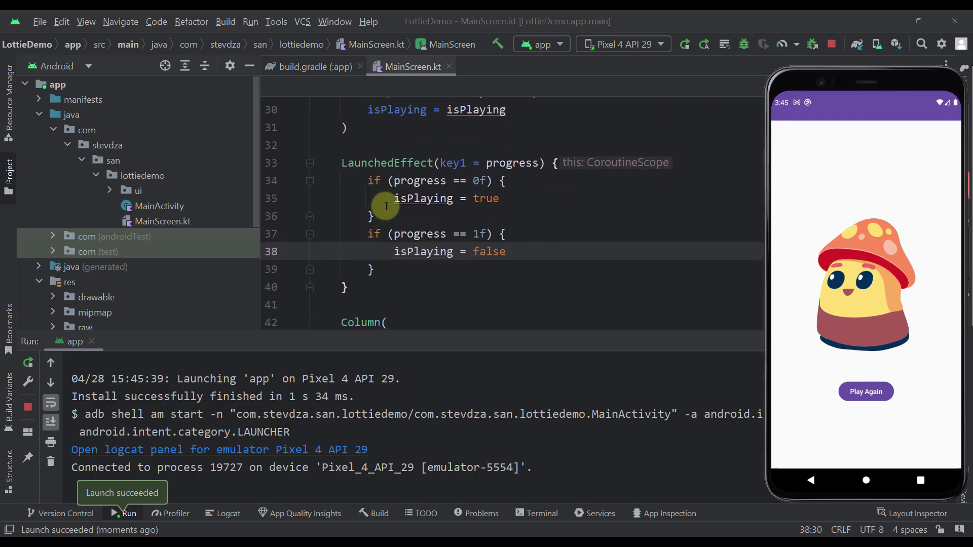
scroll(385, 206, "down", 3)
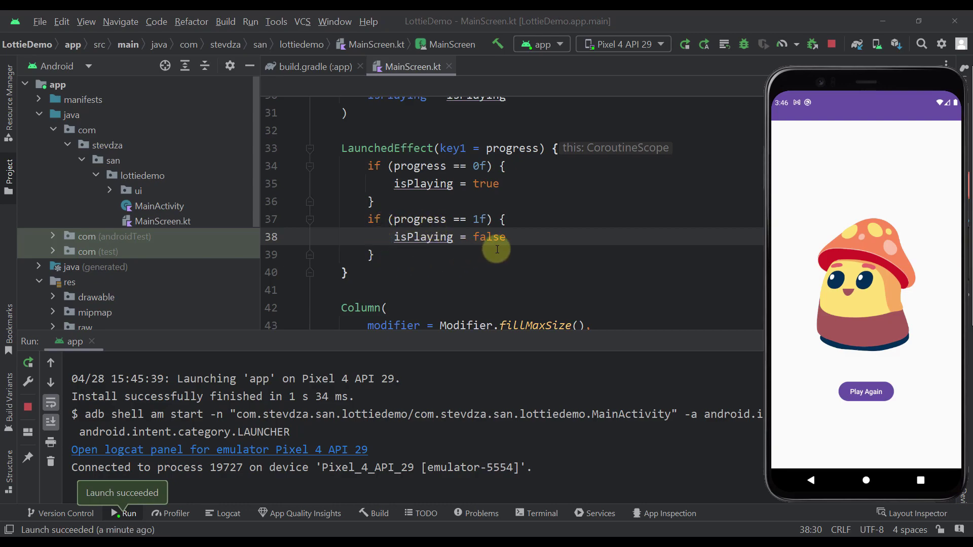
scroll(532, 263, "down", 3)
scroll(535, 262, "down", 3)
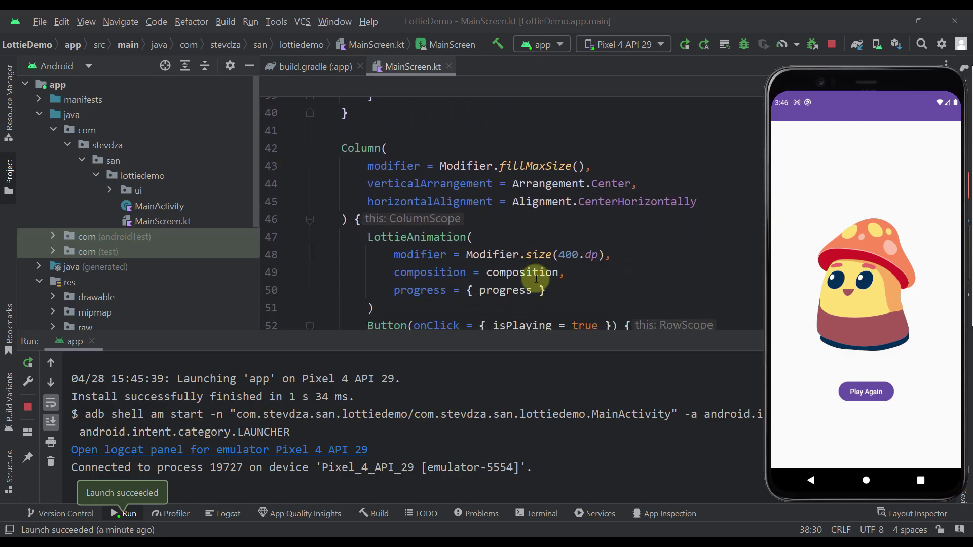
scroll(541, 251, "down", 3)
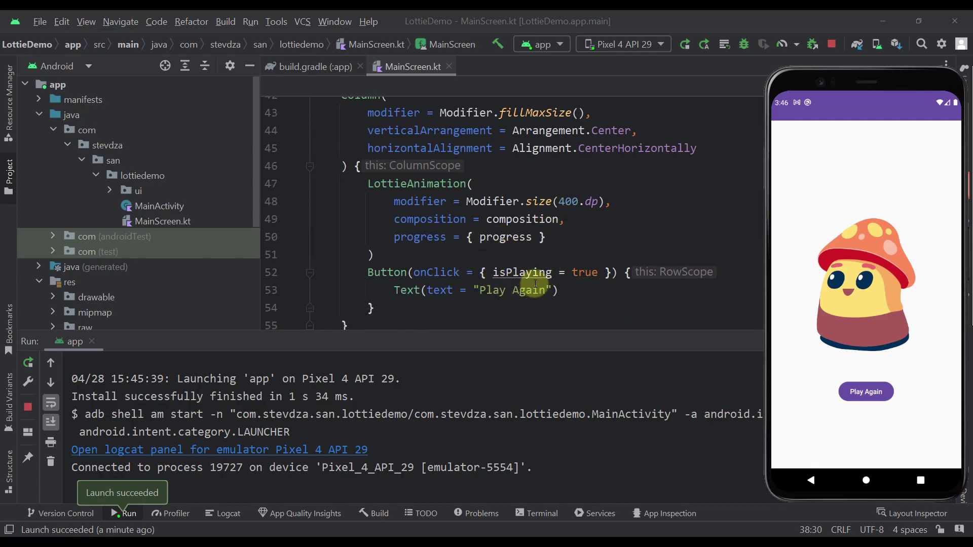
left_click(840, 387)
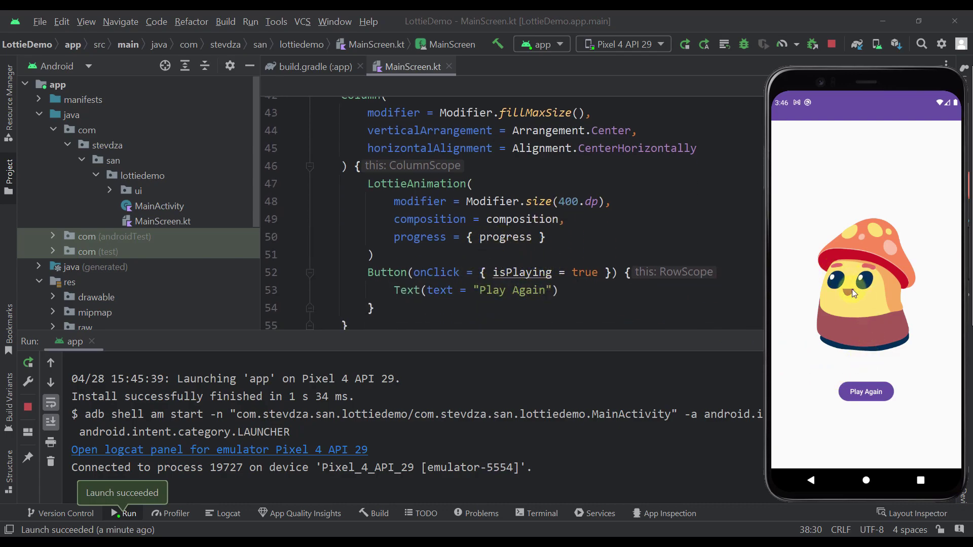
left_click(860, 396)
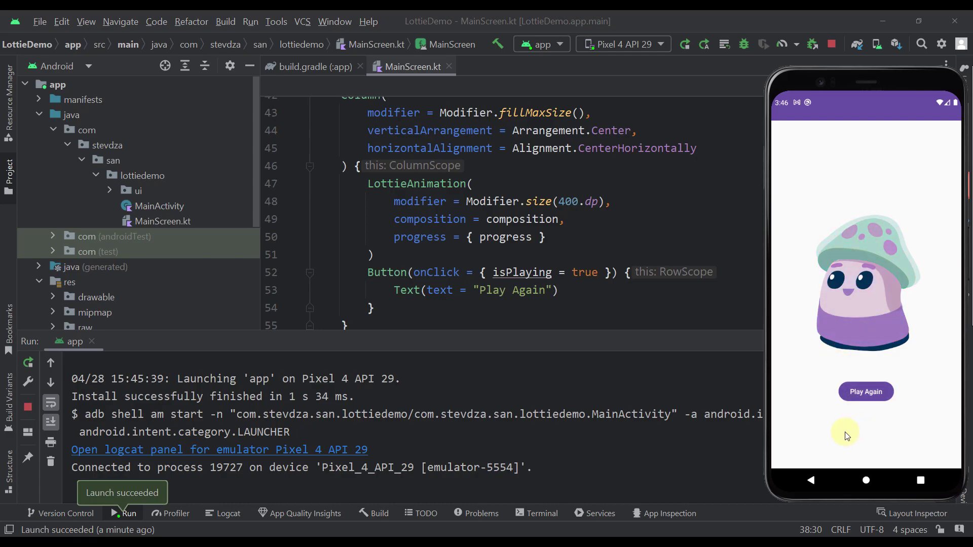
left_click(861, 394)
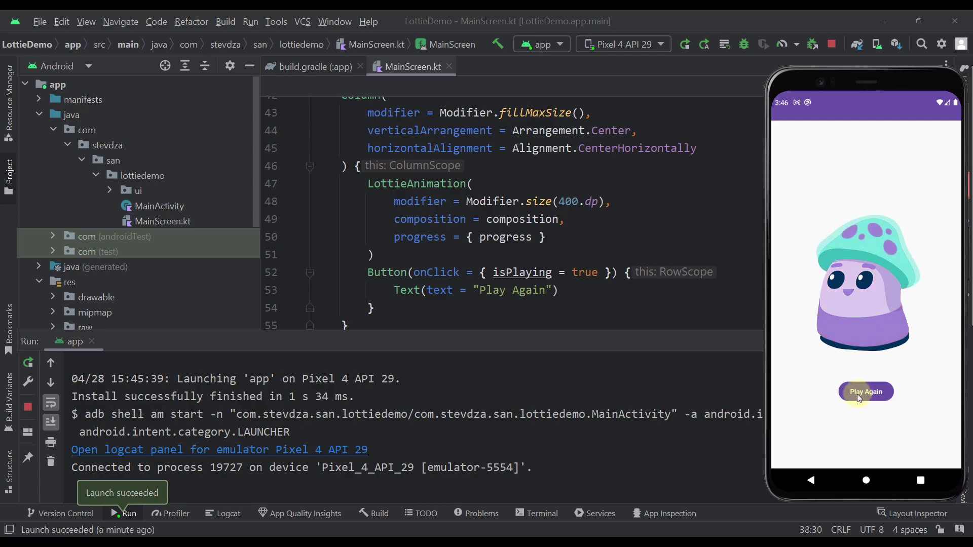